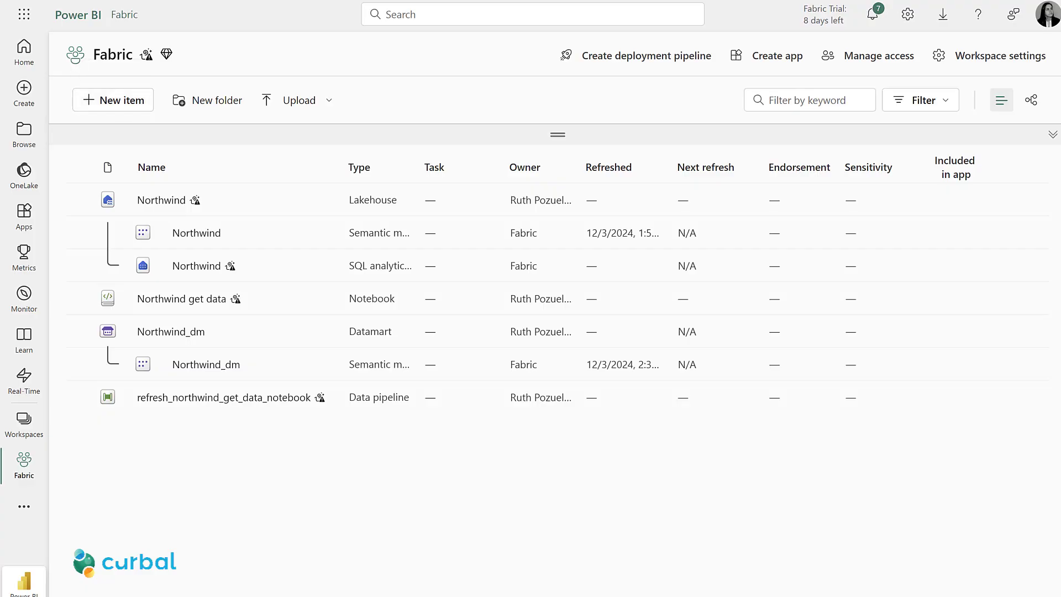
Create a new Dataflow Gen1 item from the 'data'-filtered item list, declining Gen2
left_click(112, 101)
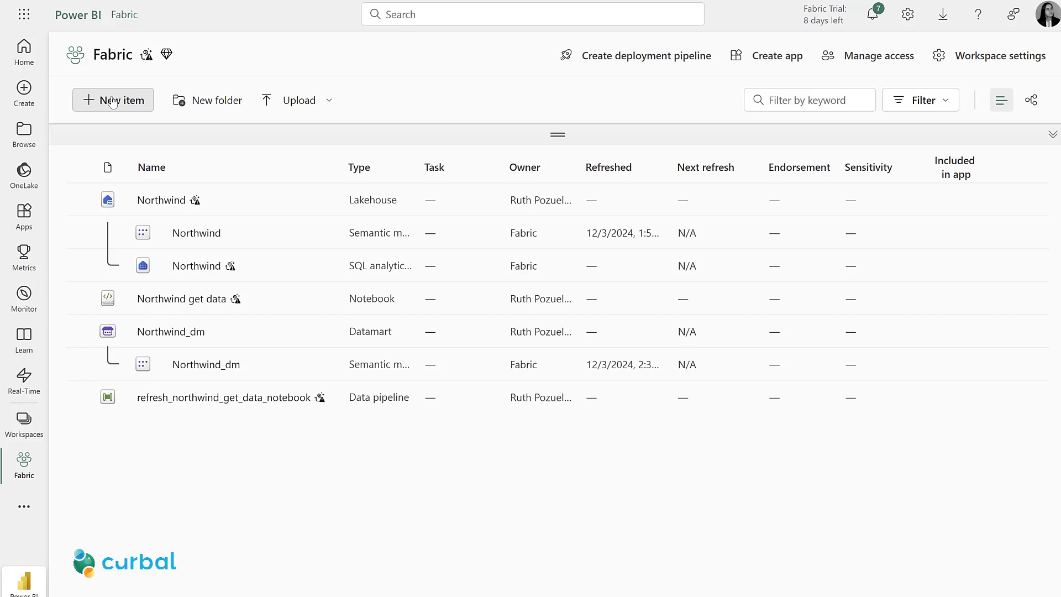
left_click(938, 115)
type("data")
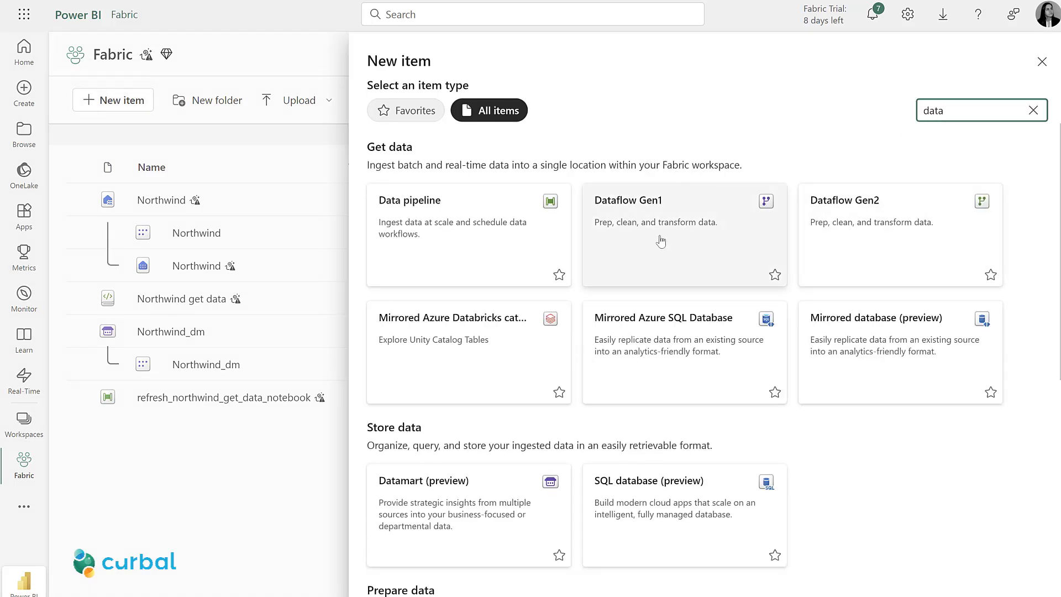
left_click(688, 242)
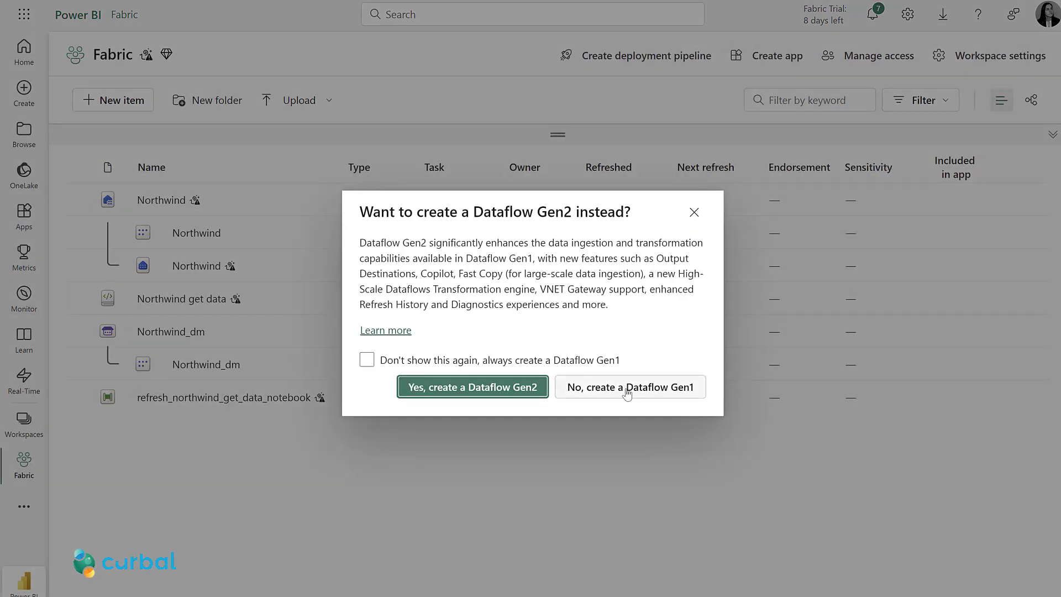
left_click(627, 390)
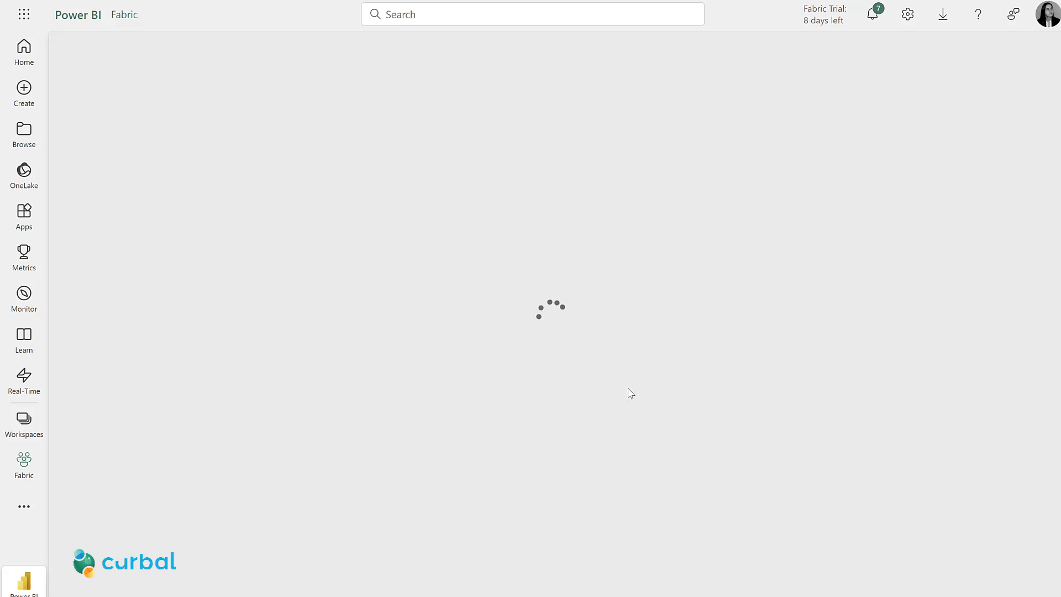
Add new tables and search the full data-source list for 'odata'
left_click(367, 496)
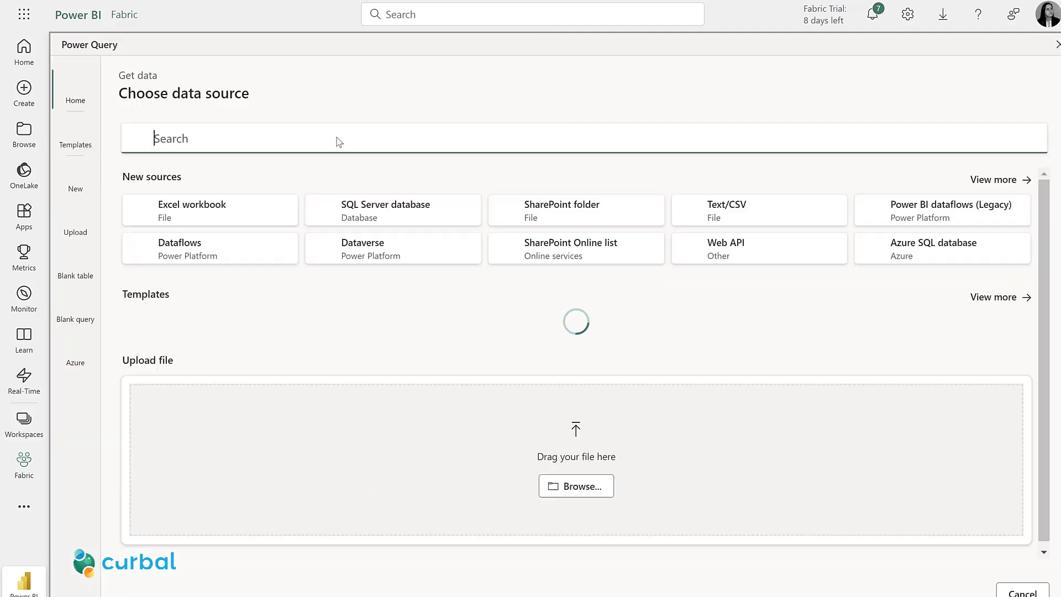
left_click(1000, 181)
scroll(1001, 185, "down", 3)
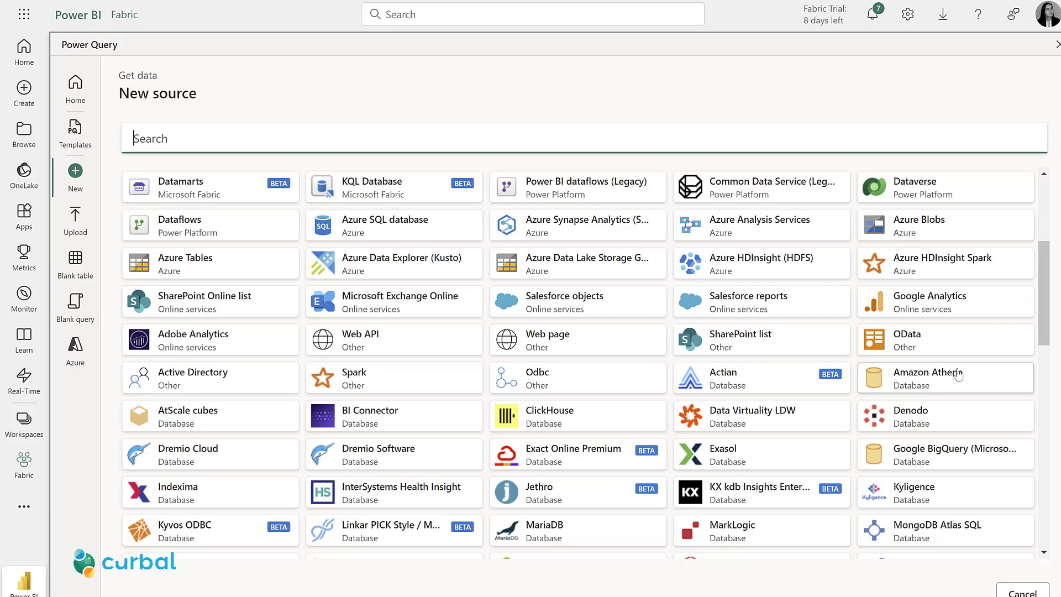
scroll(1001, 184, "up", 3)
left_click(204, 132)
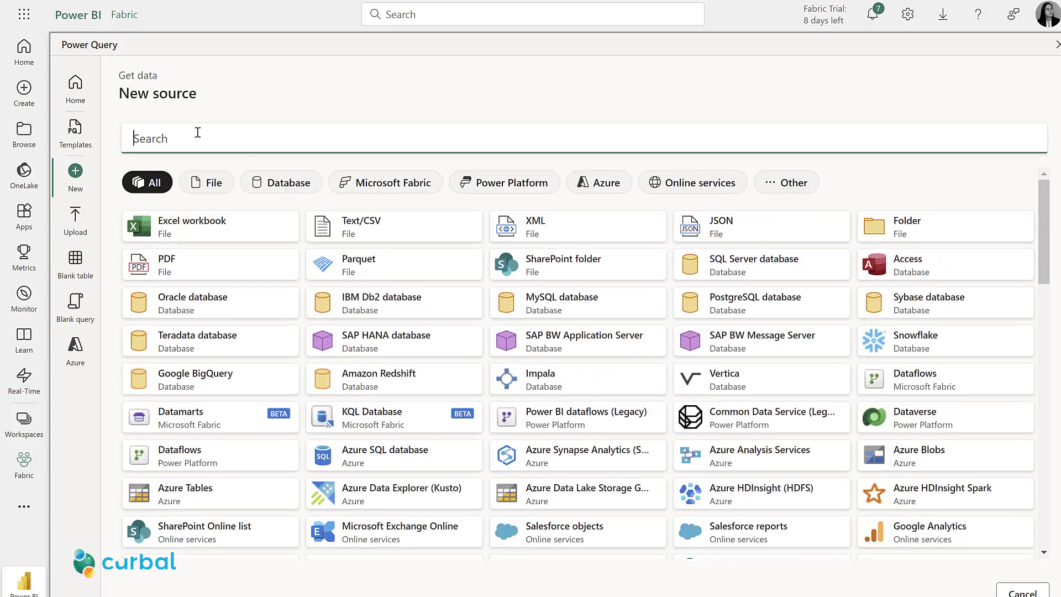
type("odata")
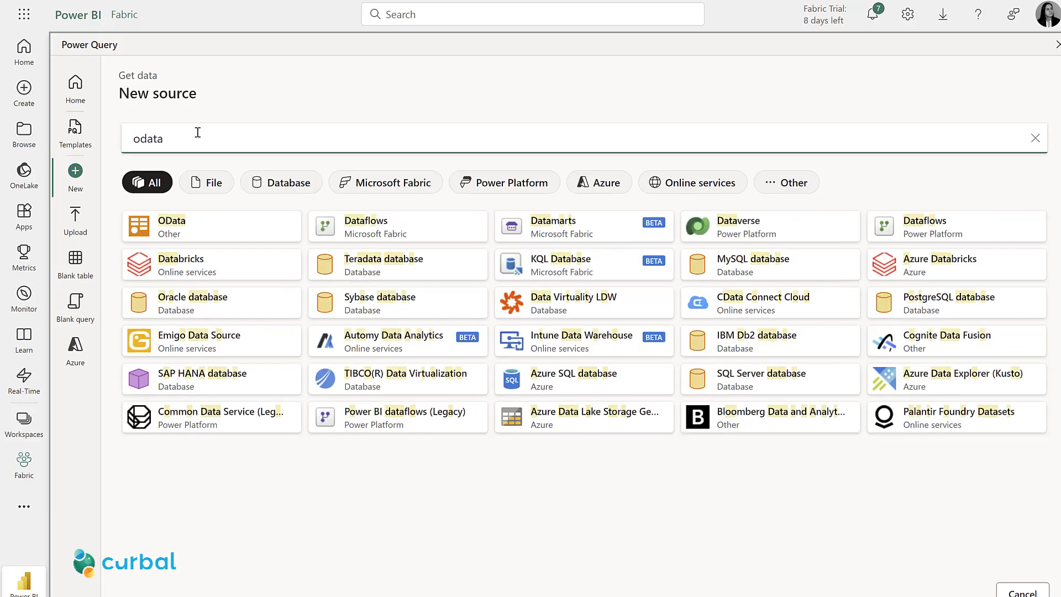
Connect an OData source to the pasted Northwind feed URL
left_click(201, 231)
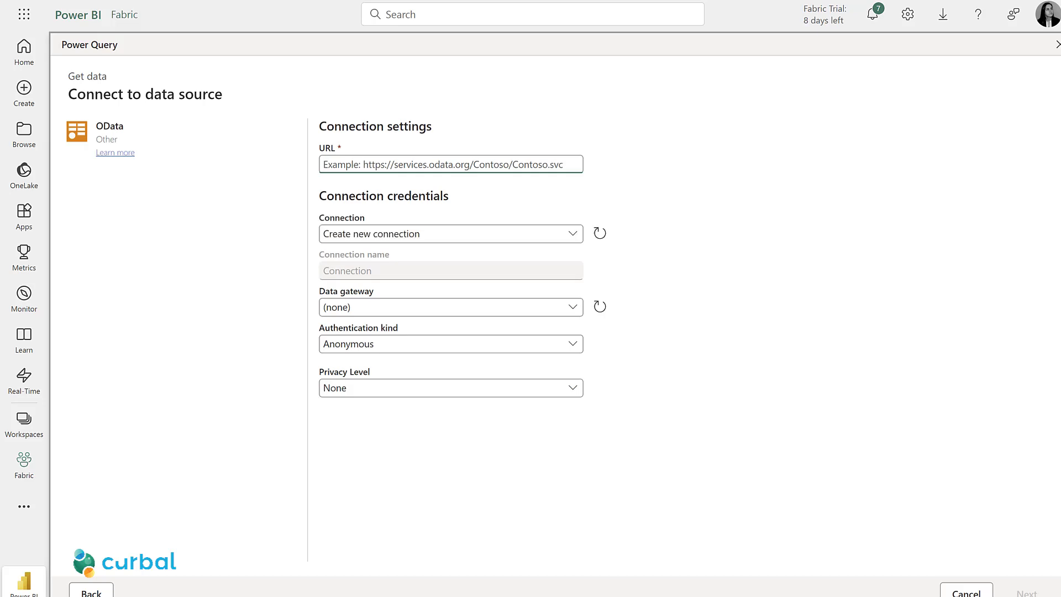
left_click(369, 164)
type("https://services.odata.org/V2/Northwind/Northwind.svc/")
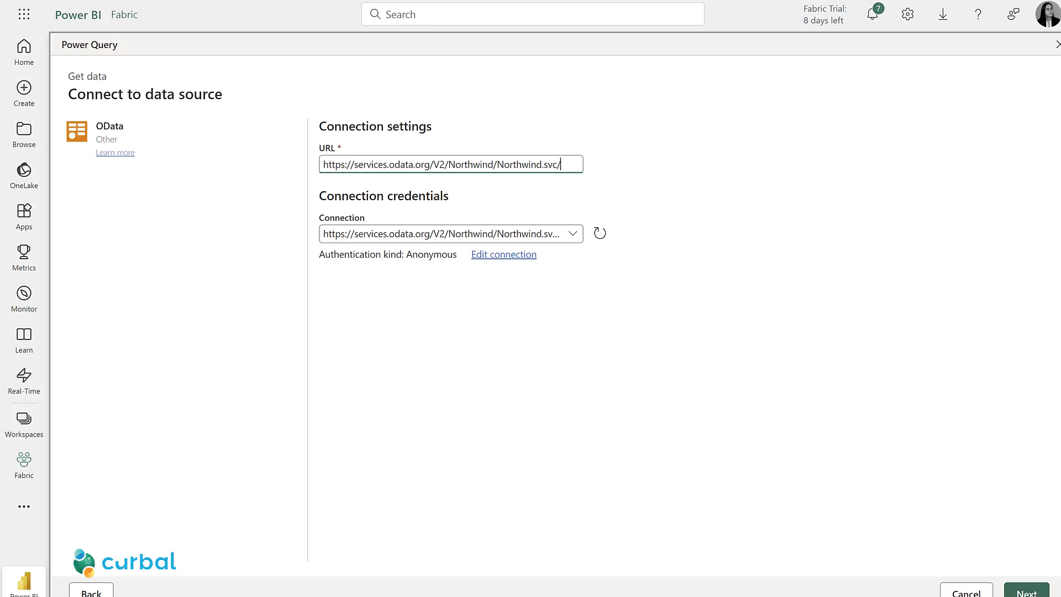
left_click(1033, 592)
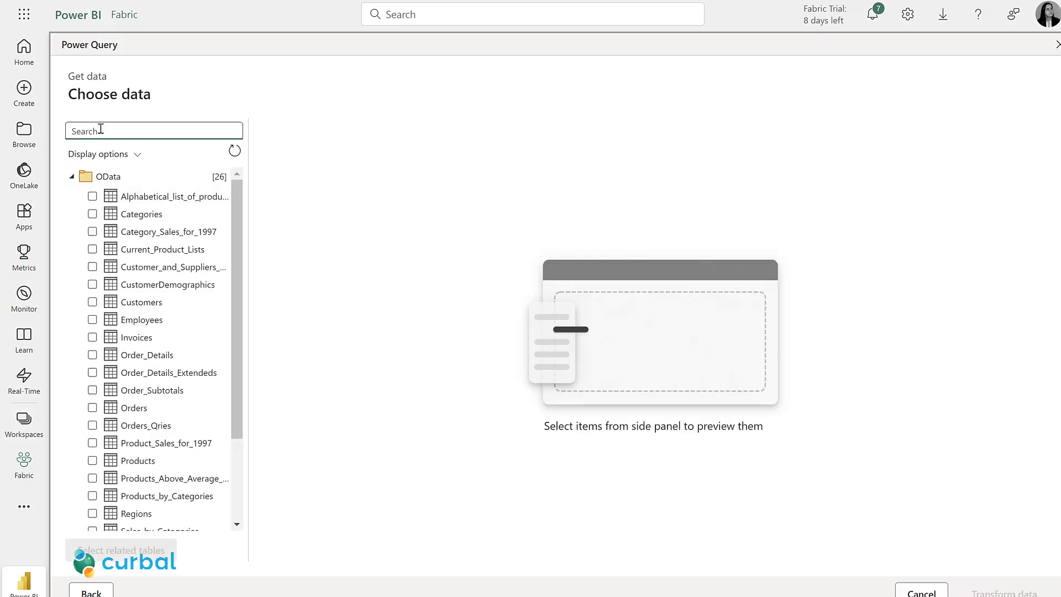
Select the Sales_Totals_by_Amounts table, found by searching 'sale', and load it for transformation
type("sale")
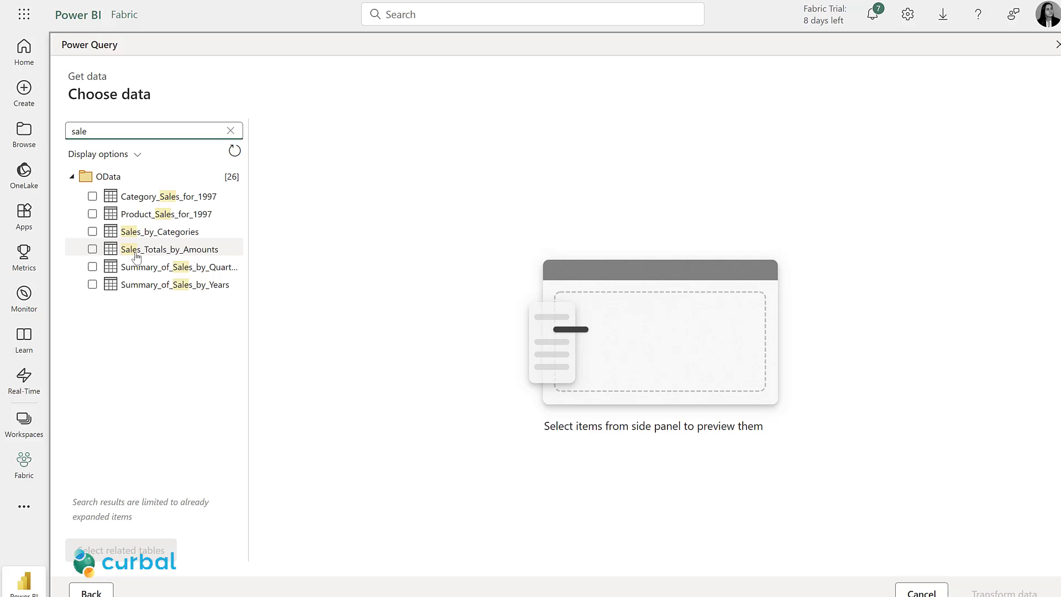
left_click(136, 251)
left_click(92, 249)
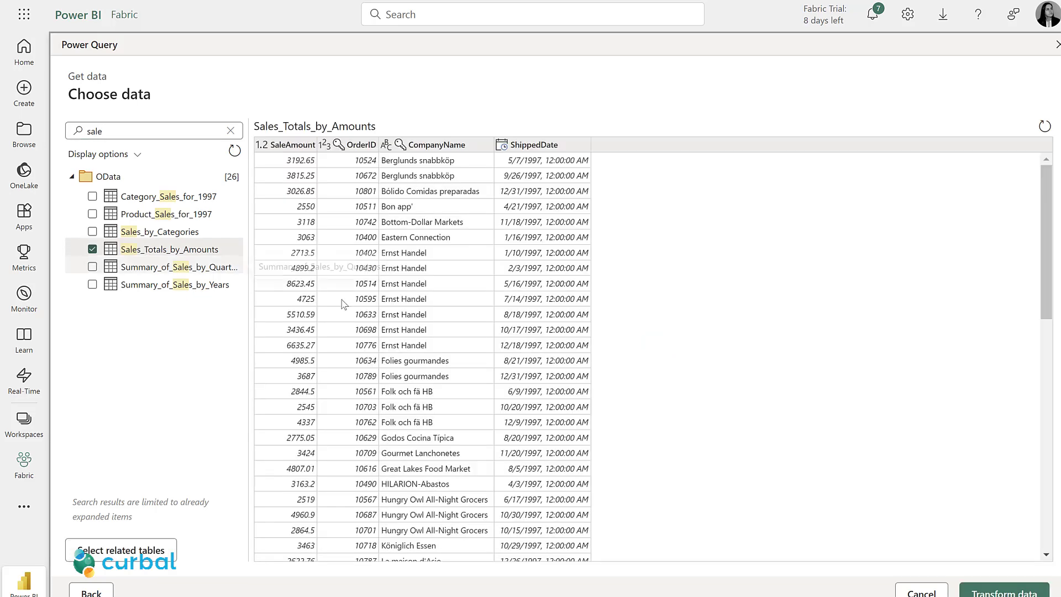
left_click(1037, 592)
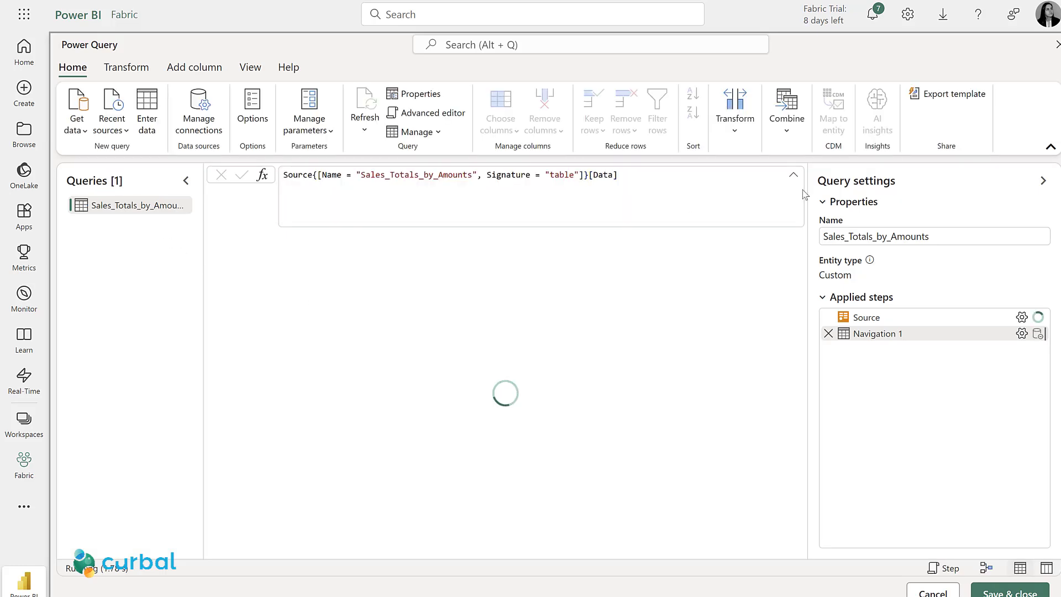
Rename the query to 'Sales' in Query settings
left_click_drag(952, 237, 821, 243)
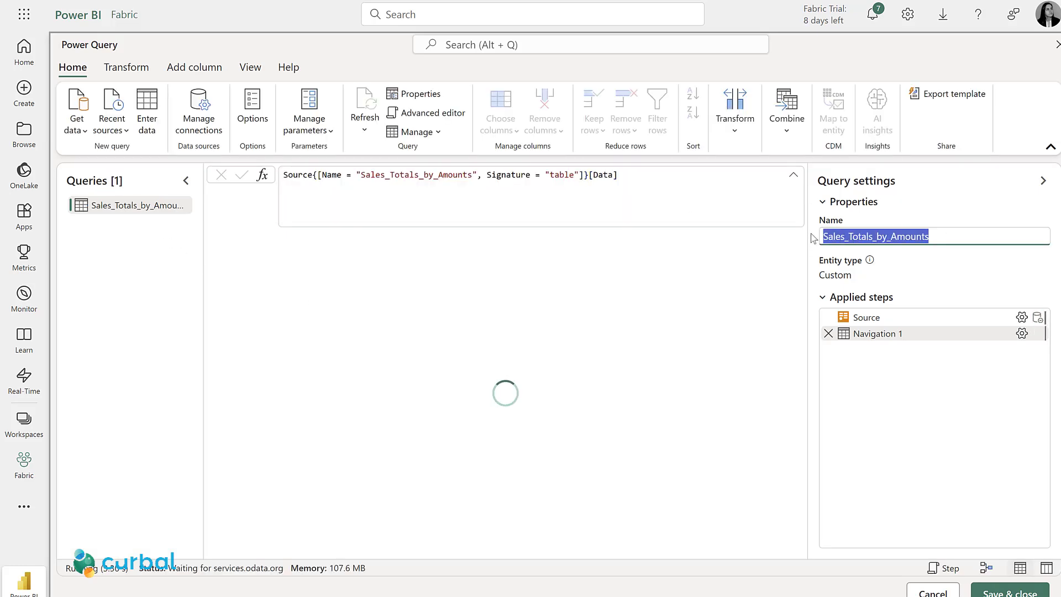
type("Sales")
key("Return")
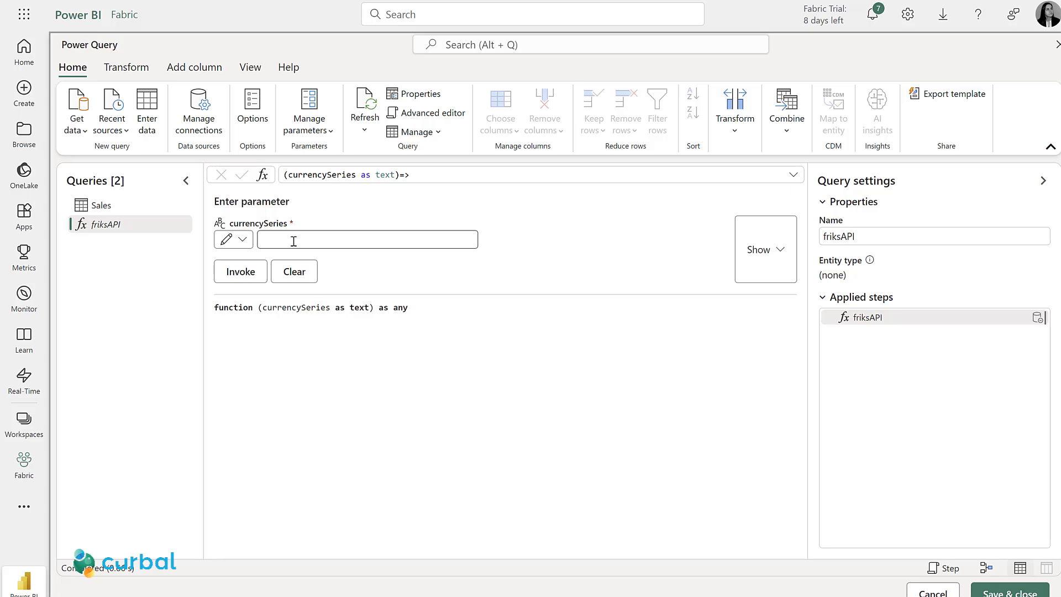
Change the ShippedDate column's data type to Date in the Sales query
left_click(101, 205)
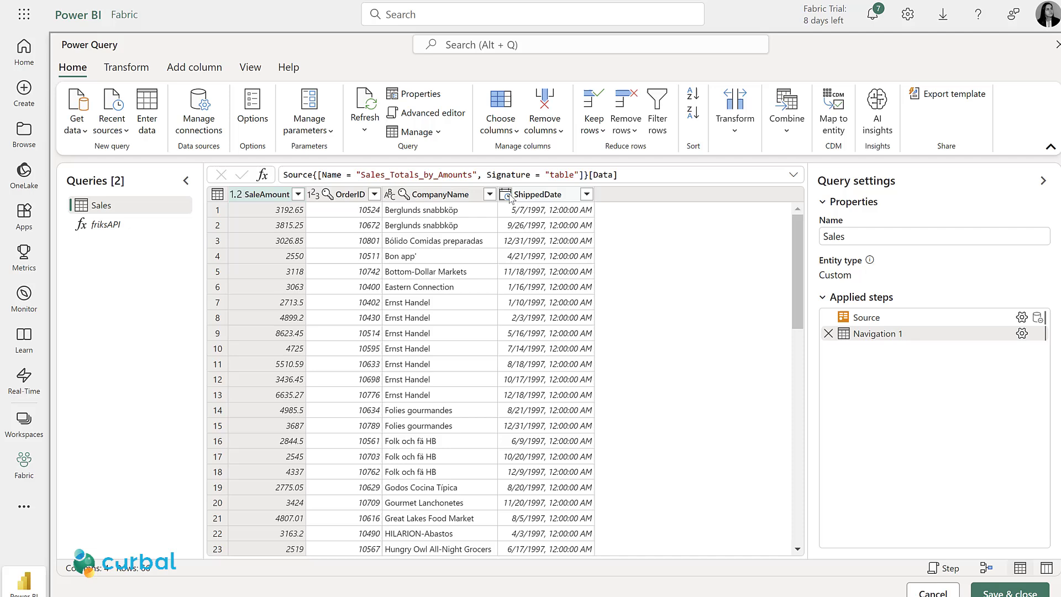
left_click(506, 195)
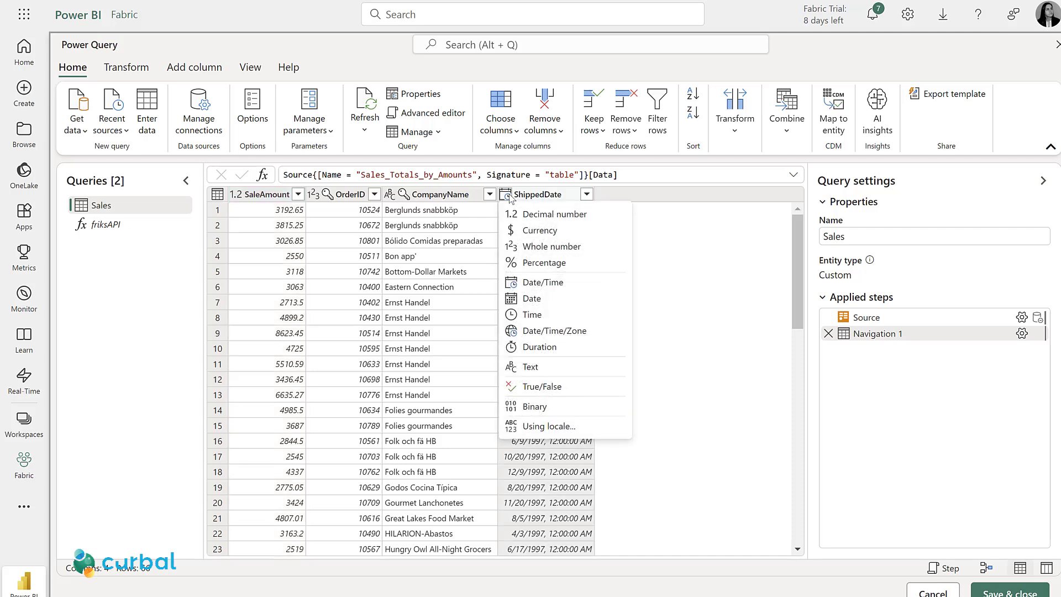
left_click(544, 299)
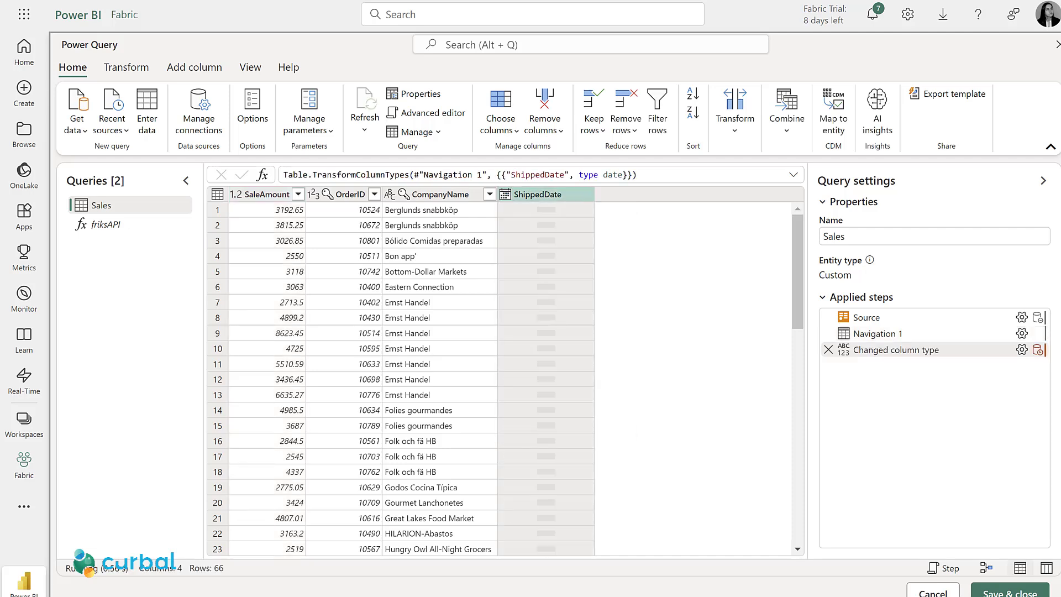
left_click(194, 67)
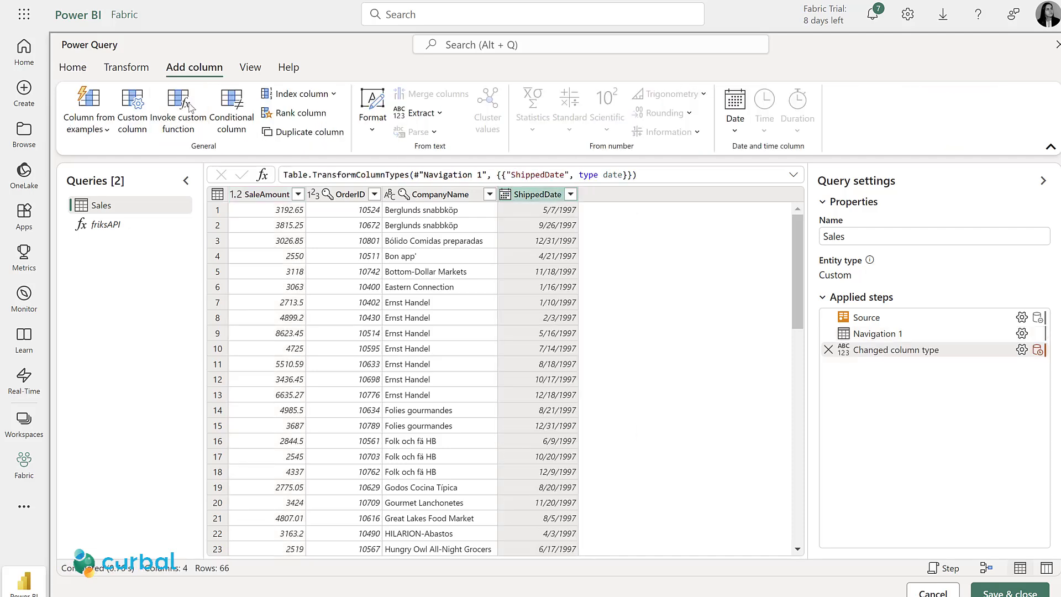
Add a Text custom column 'CurrencySeries' with the constant formula "SEKEURPMI"
left_click(133, 111)
type("CurrencySeries")
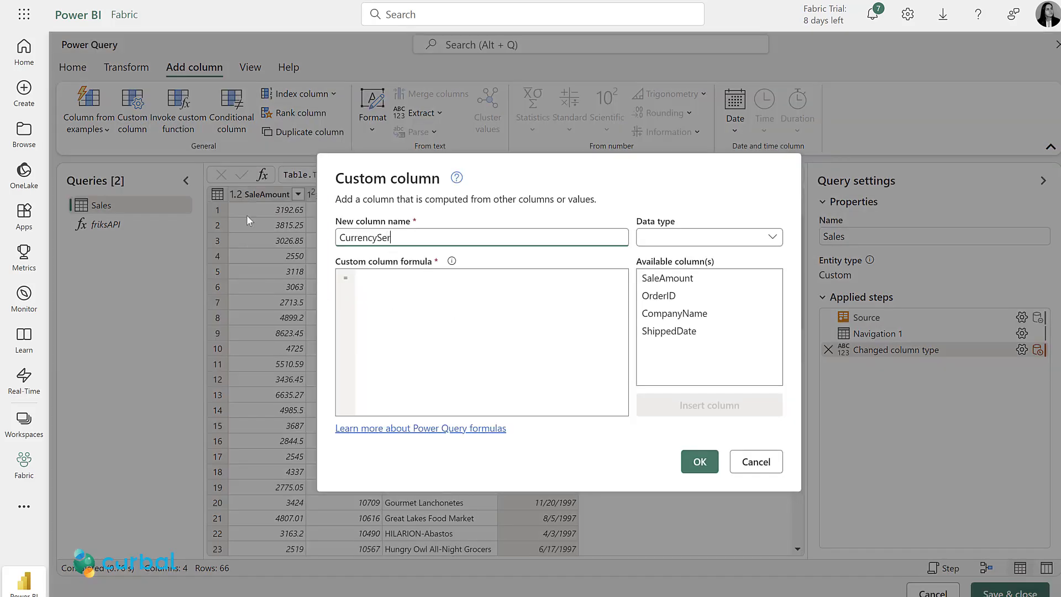
left_click(401, 288)
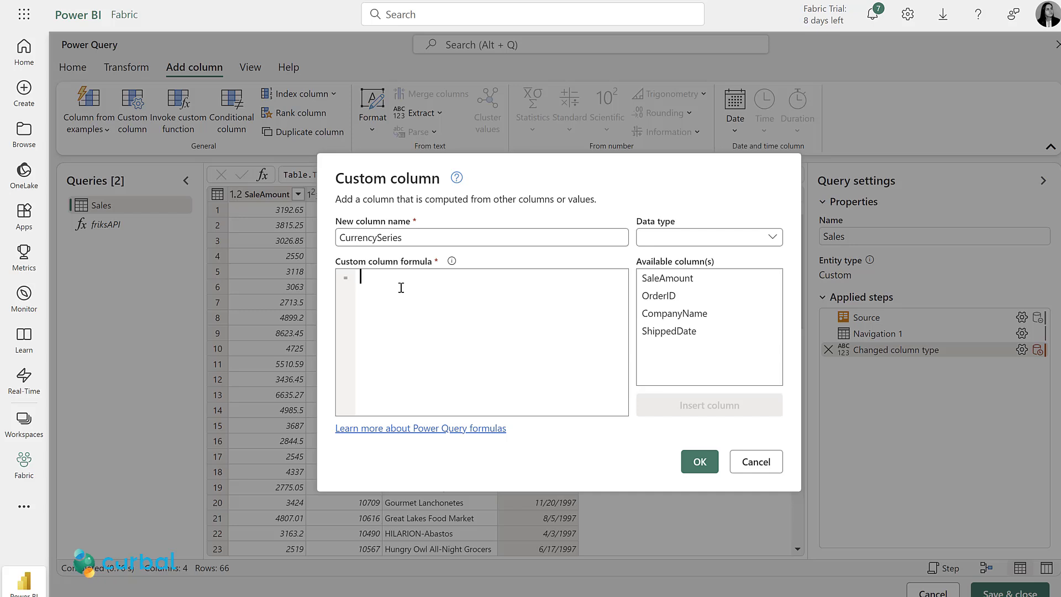
type("\"SEKEURPMI\"")
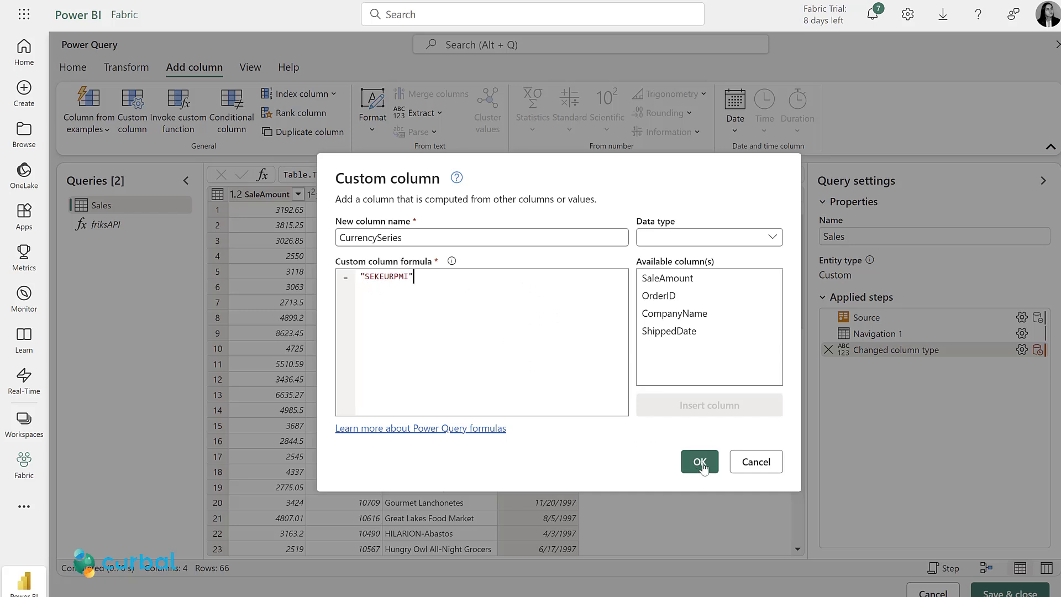
left_click(770, 237)
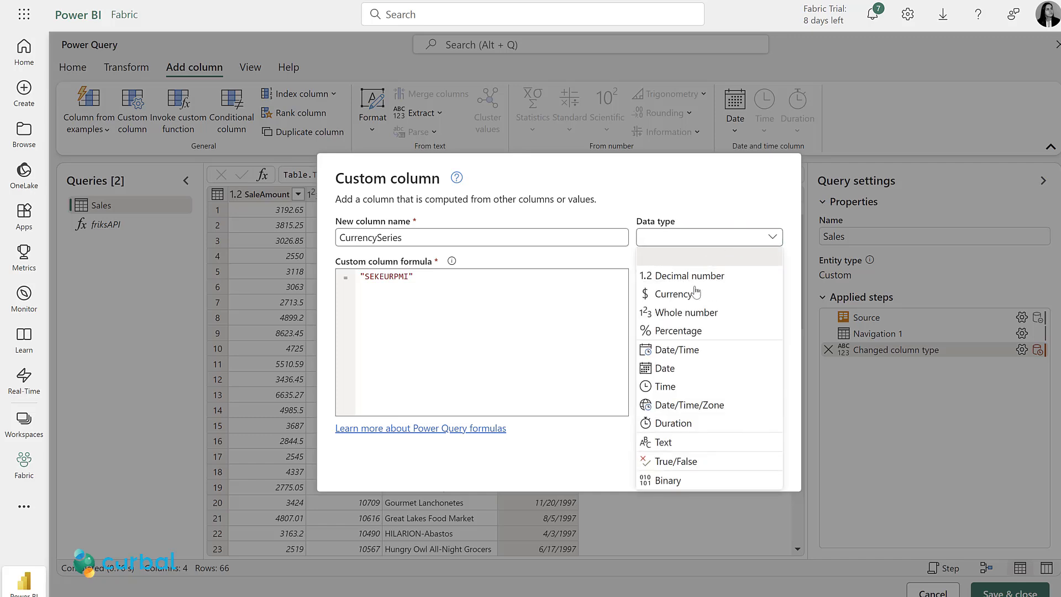
left_click(690, 441)
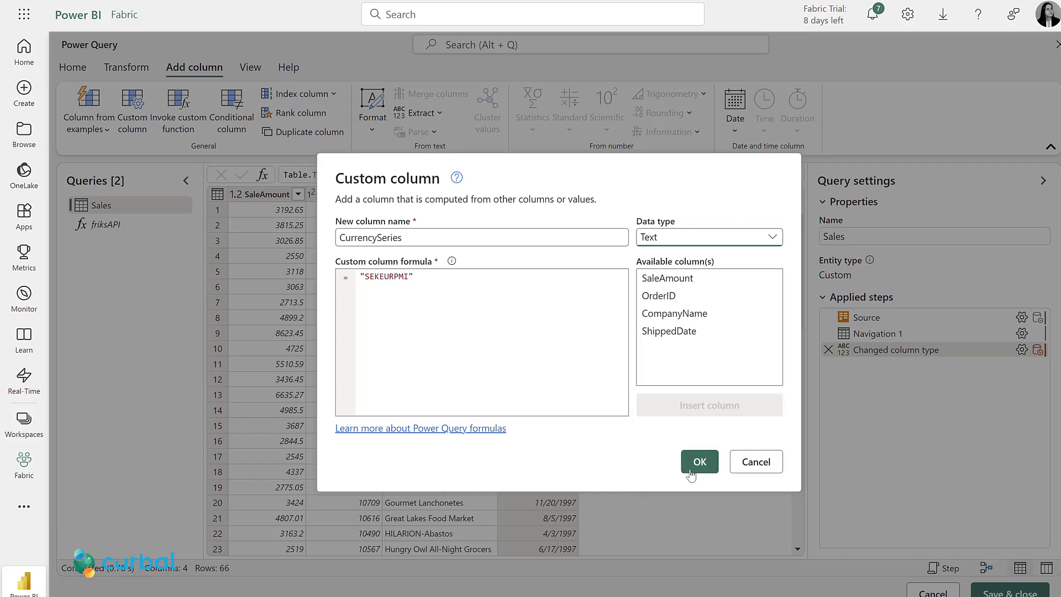
left_click(700, 461)
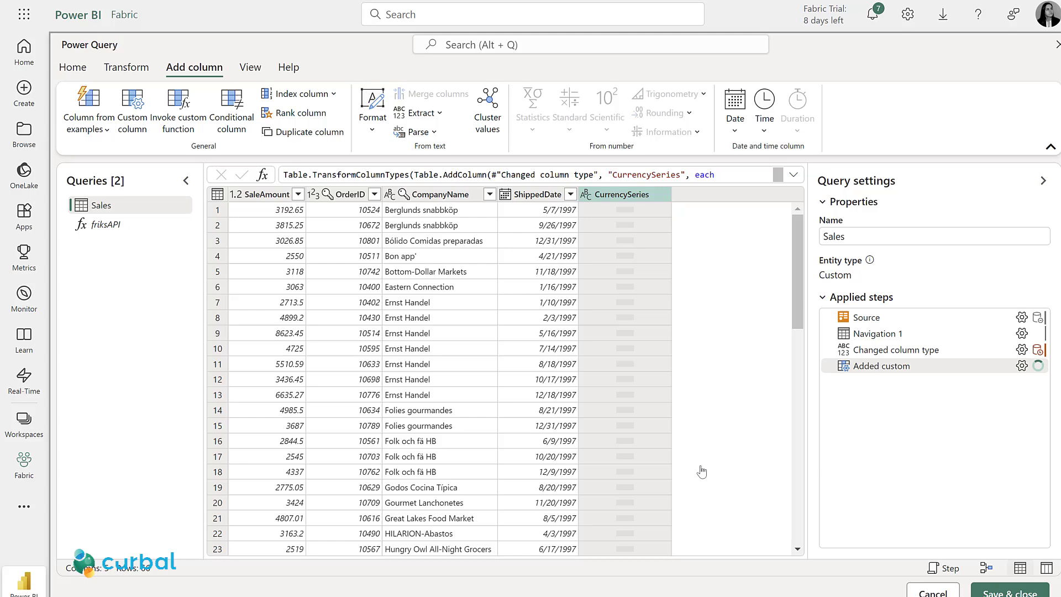
Invoke the friksAPI custom function, passing the CurrencySeries column as its argument
left_click(178, 114)
left_click(449, 357)
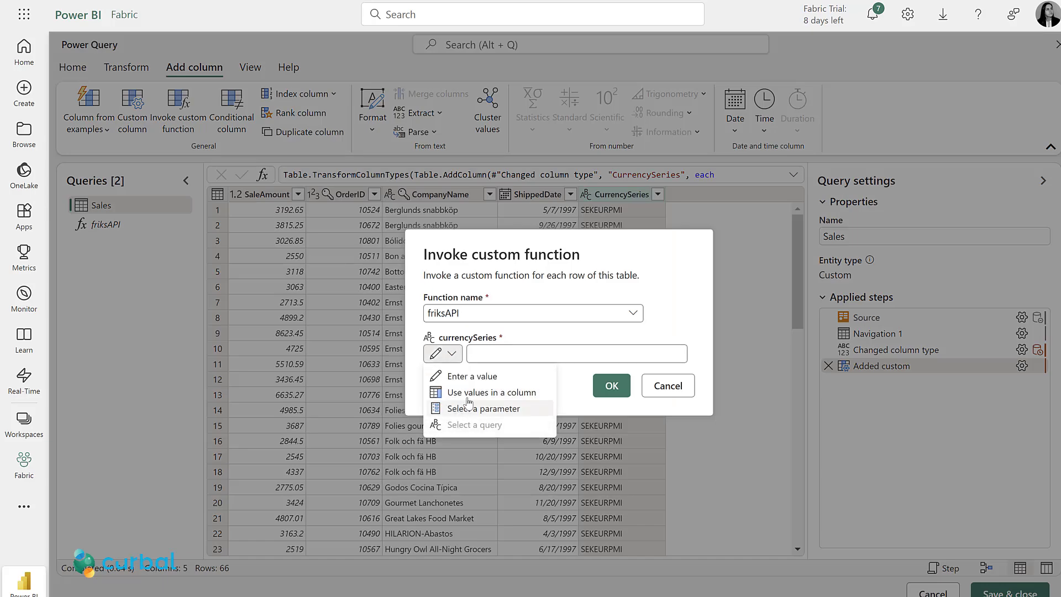
left_click(469, 393)
left_click(536, 360)
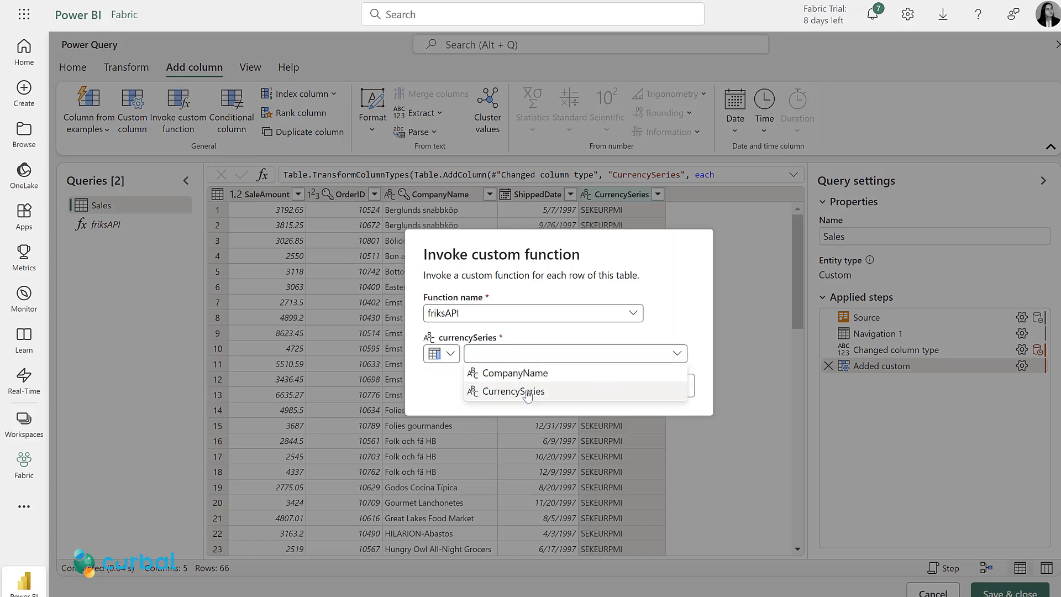
left_click(525, 391)
left_click(611, 386)
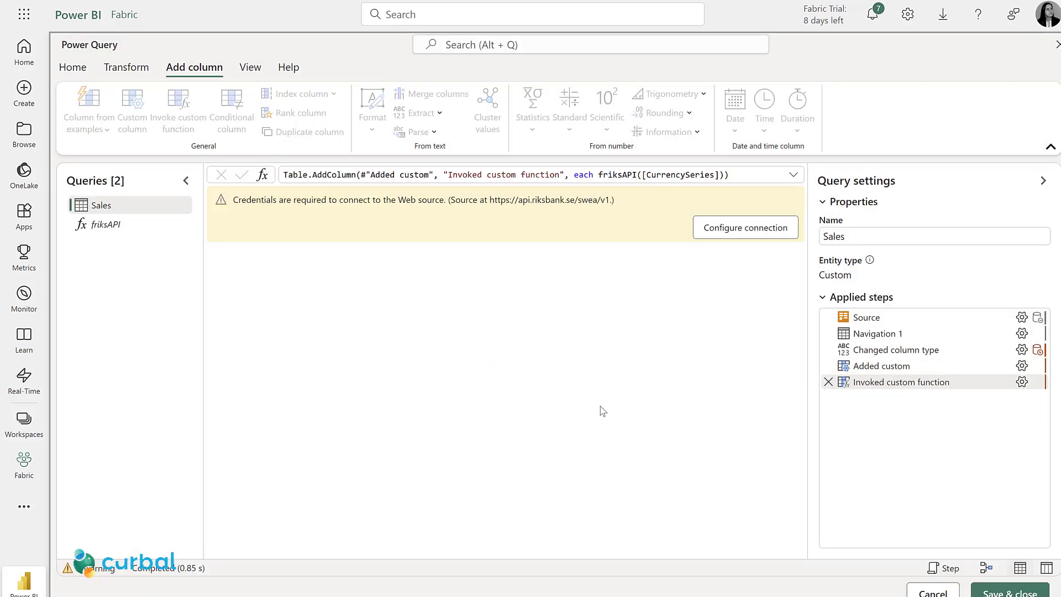
Connect to the Riksbank web source and set both OData and Web privacy levels to Organizational
left_click(773, 234)
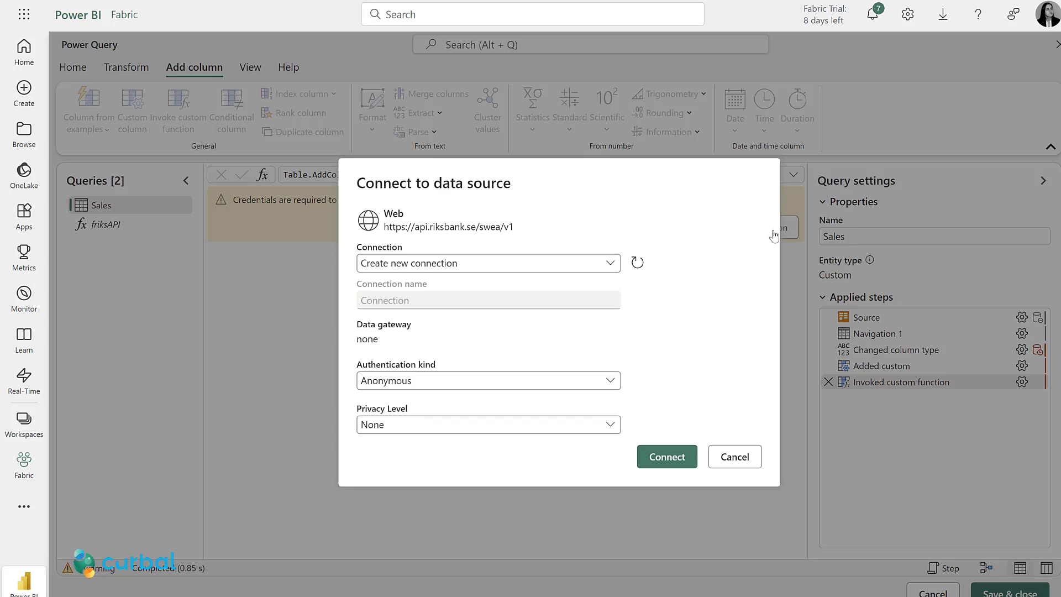
left_click(657, 461)
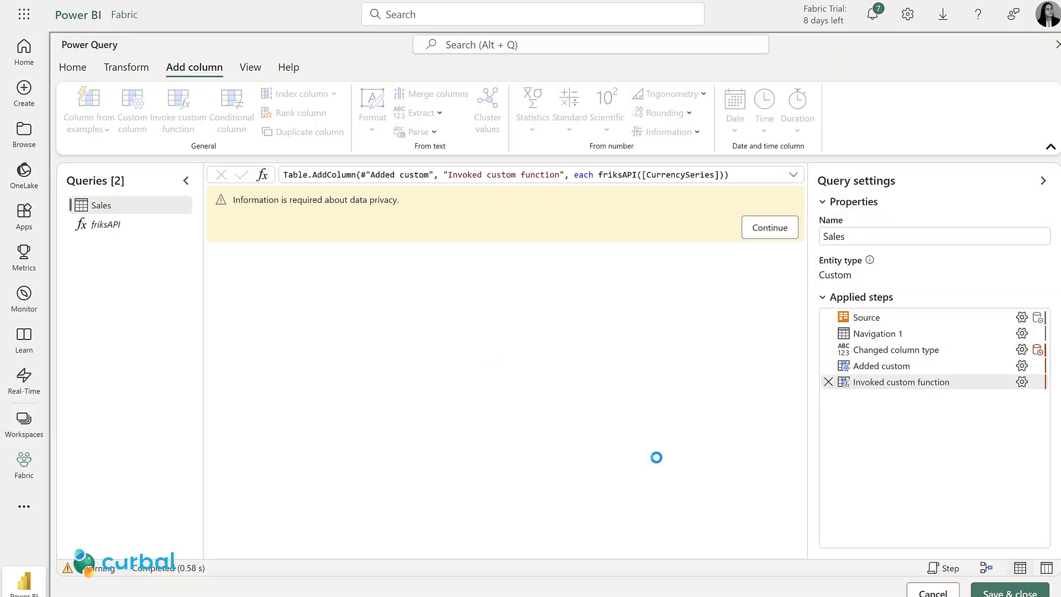
left_click(776, 237)
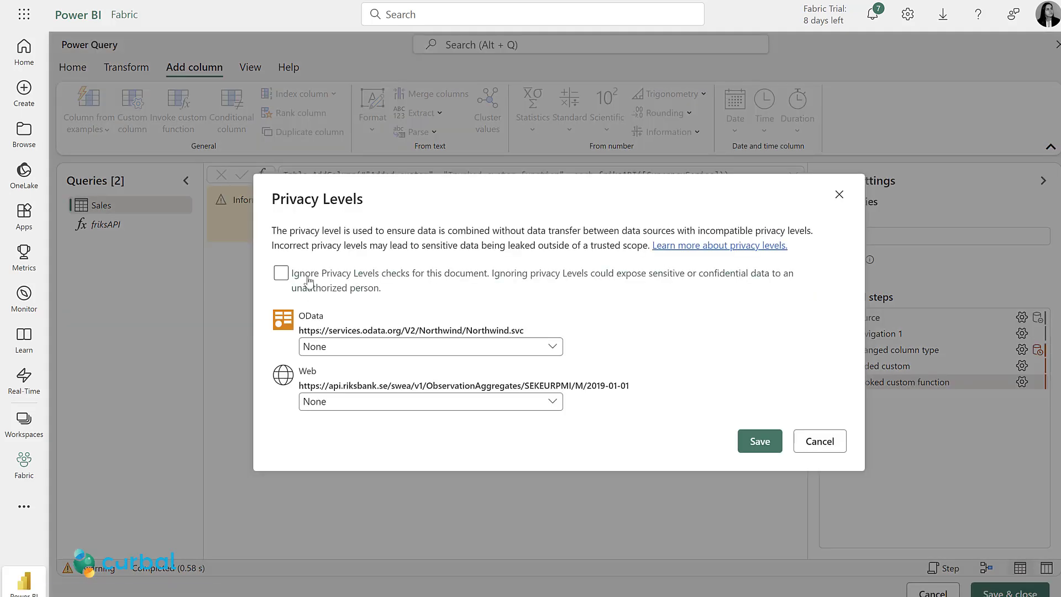
left_click(343, 348)
left_click(359, 402)
left_click(362, 402)
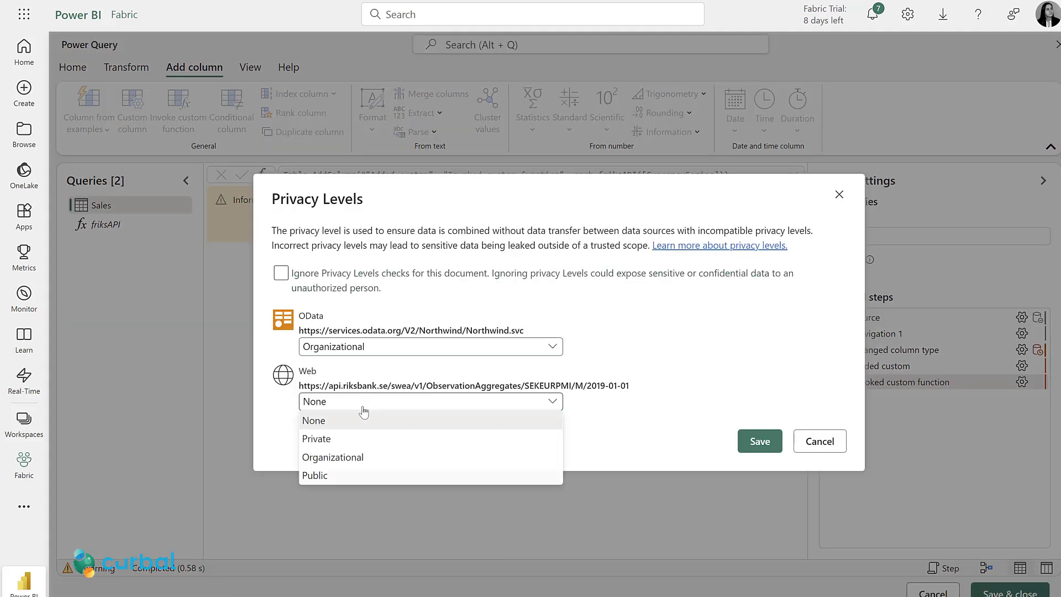
left_click(365, 457)
left_click(760, 441)
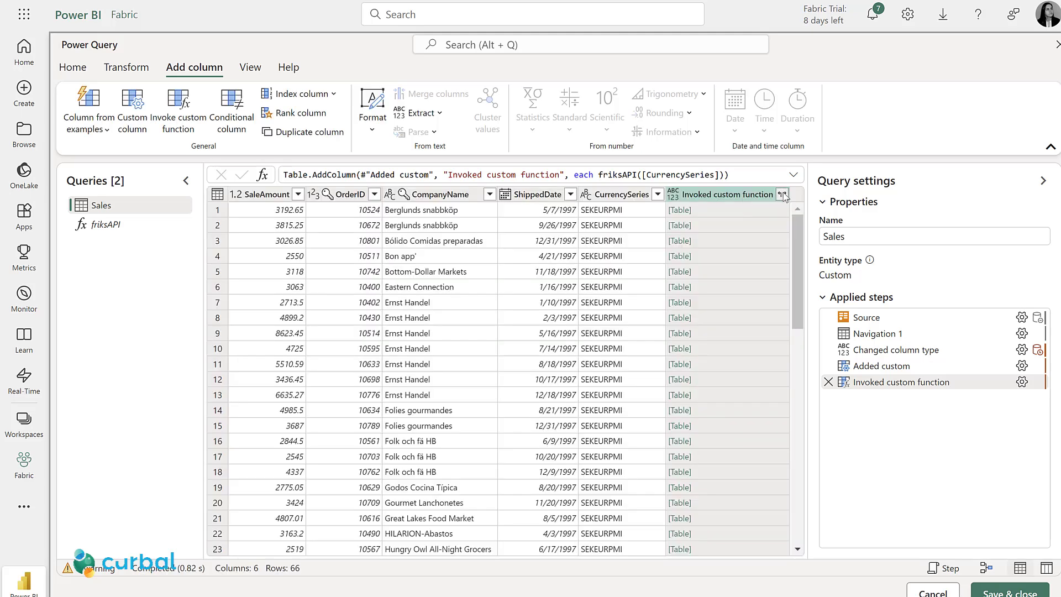
Expand the Invoked custom function column, keeping only the ultimo field
left_click(783, 194)
left_click(594, 255)
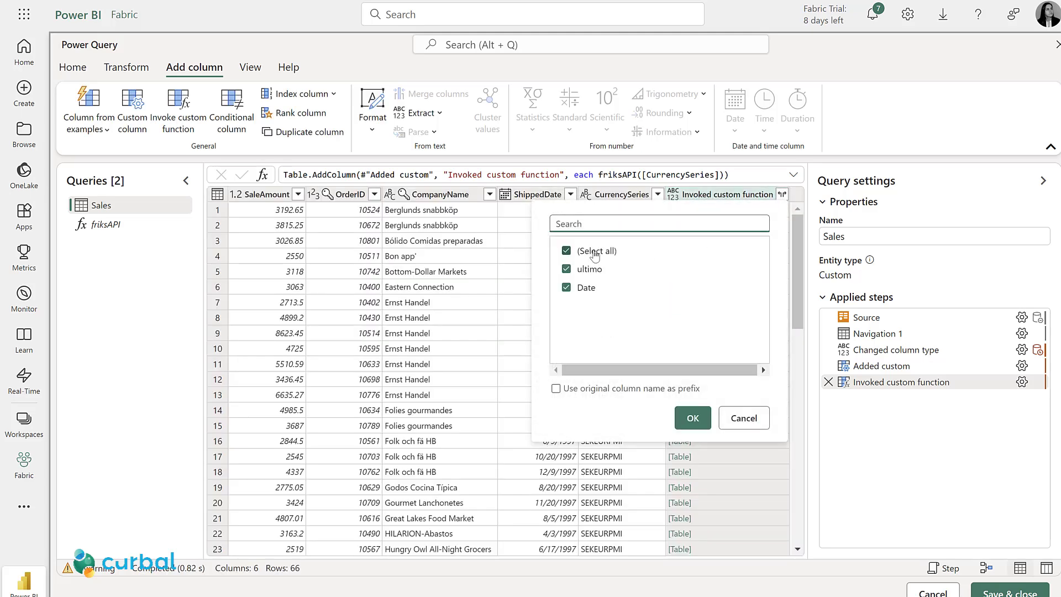
left_click(601, 271)
left_click(693, 418)
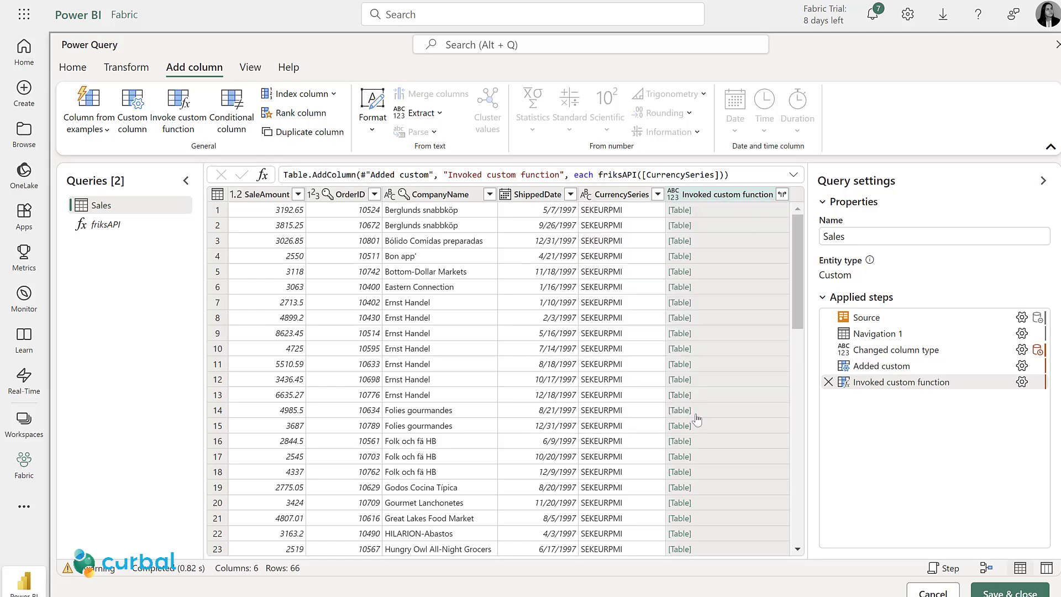
Rename the expanded column to 'SEK to EUR' and SaleAmount to 'Sales SEK'
double_click(312, 191)
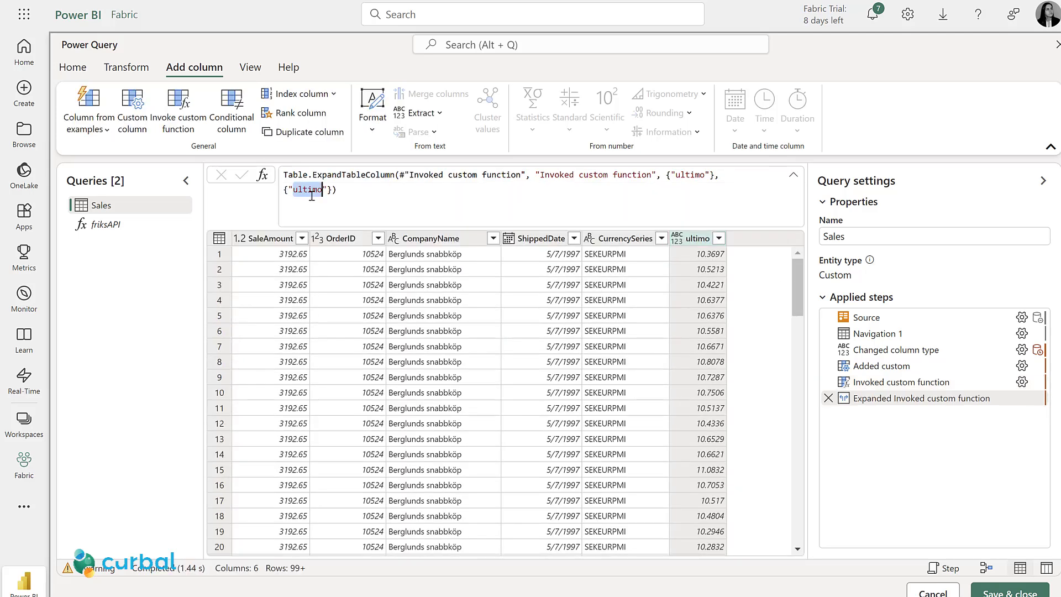
type("SEK to")
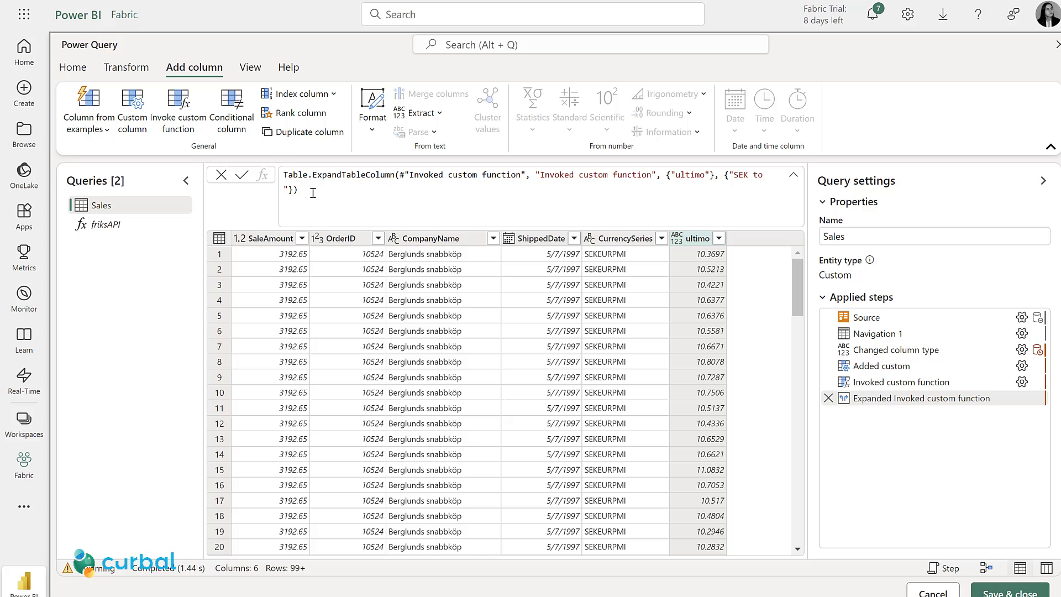
type("EUR")
key("Return")
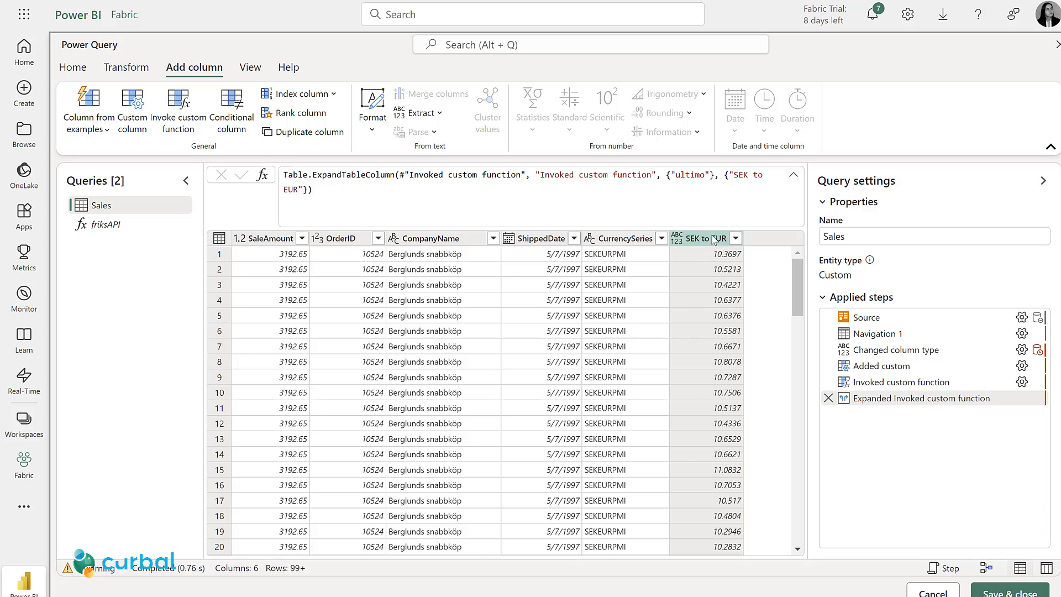
double_click(265, 240)
type("Sales")
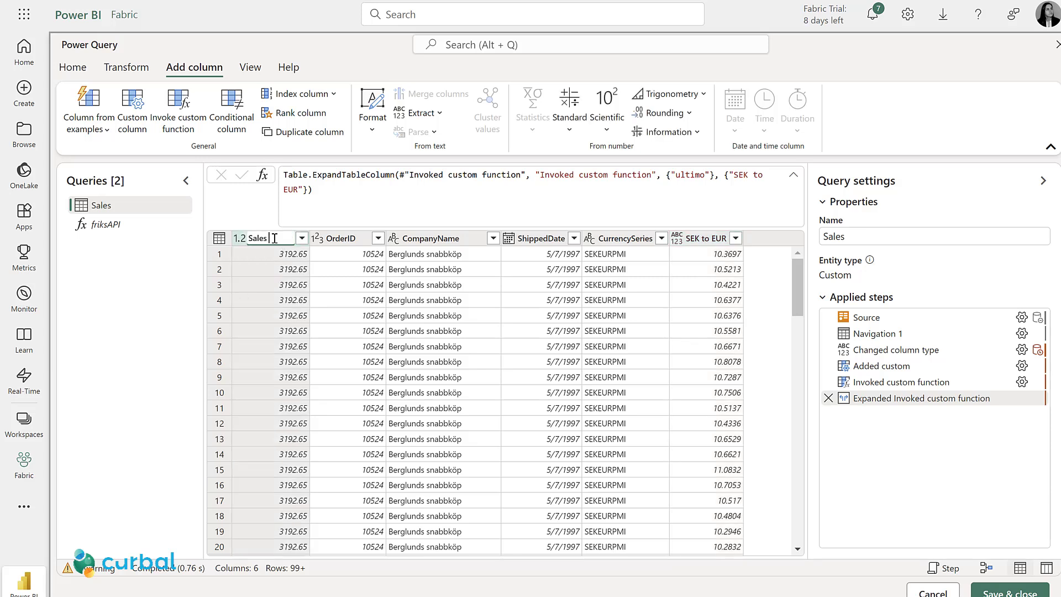
type(" SEK")
key("Return")
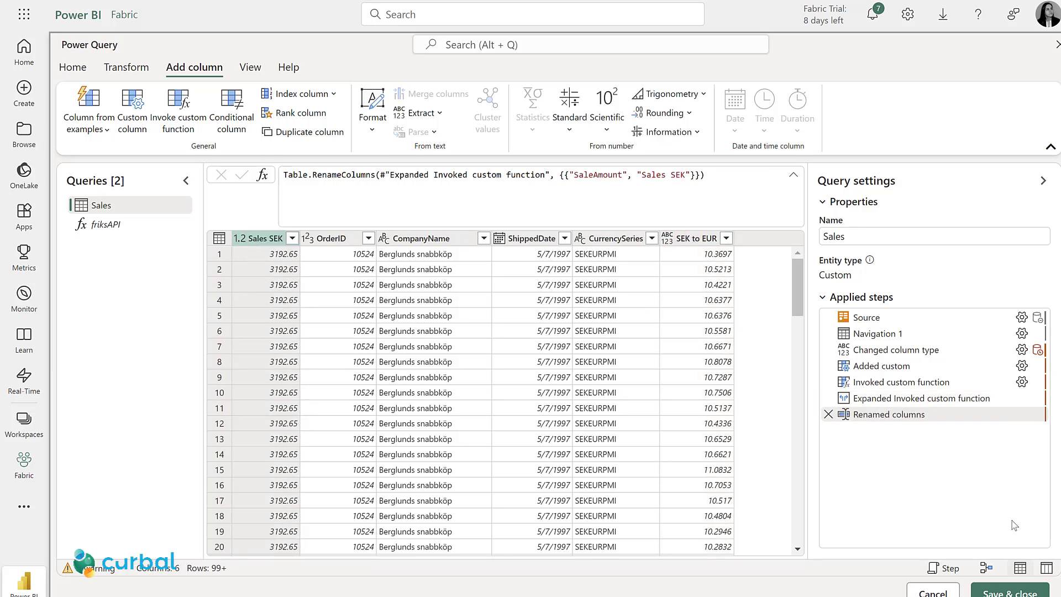
Save and close the editor, saving the dataflow as 'Sales w Currency'
left_click(1019, 591)
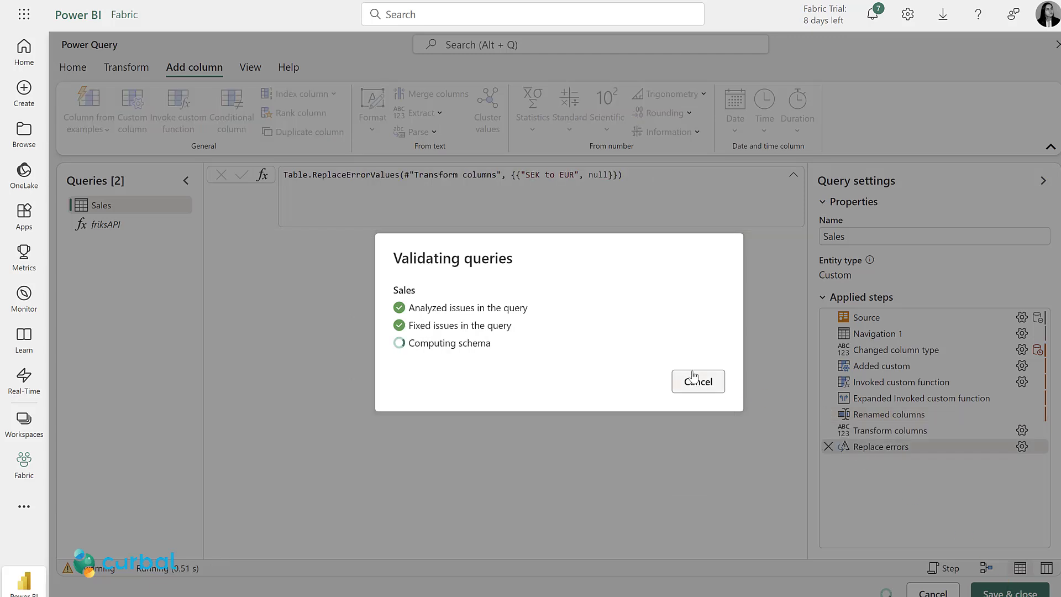
left_click(692, 380)
type("Sales w Currency")
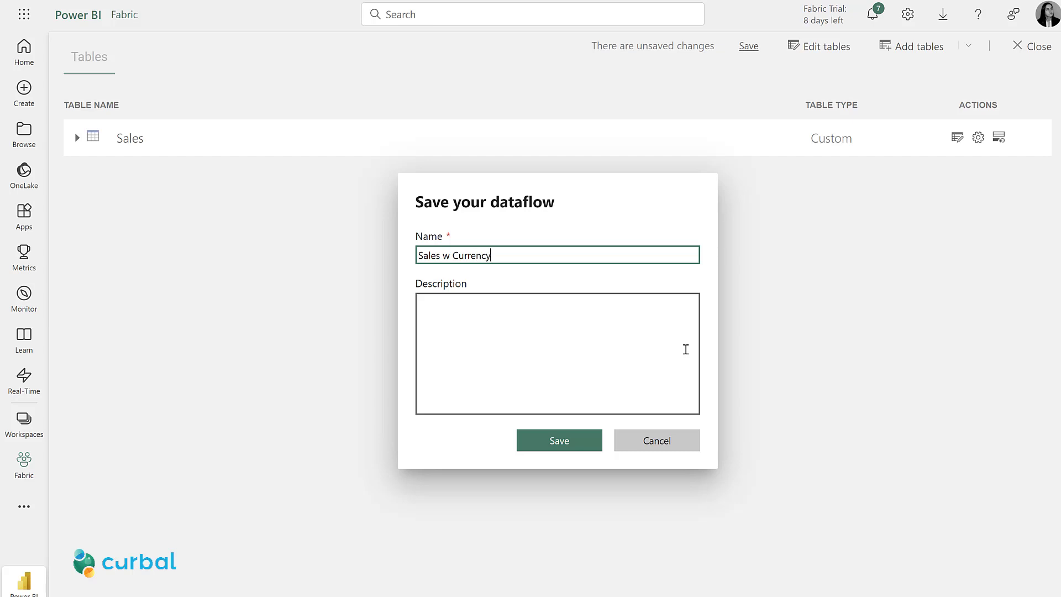
left_click(571, 440)
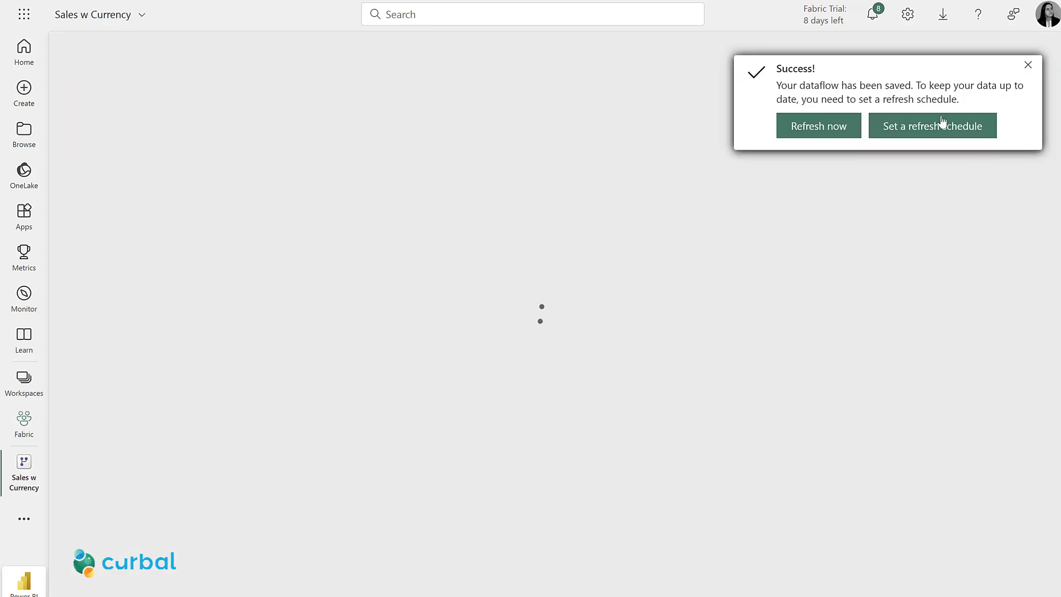
Update the Web source credentials anonymously, skipping the connection test
left_click(951, 128)
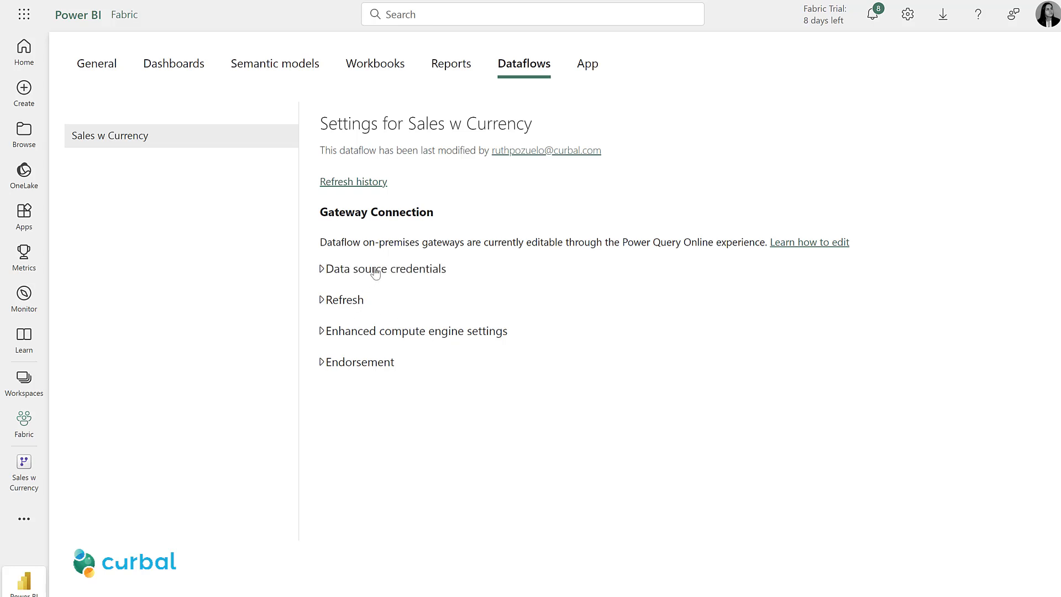
left_click(375, 270)
left_click(402, 335)
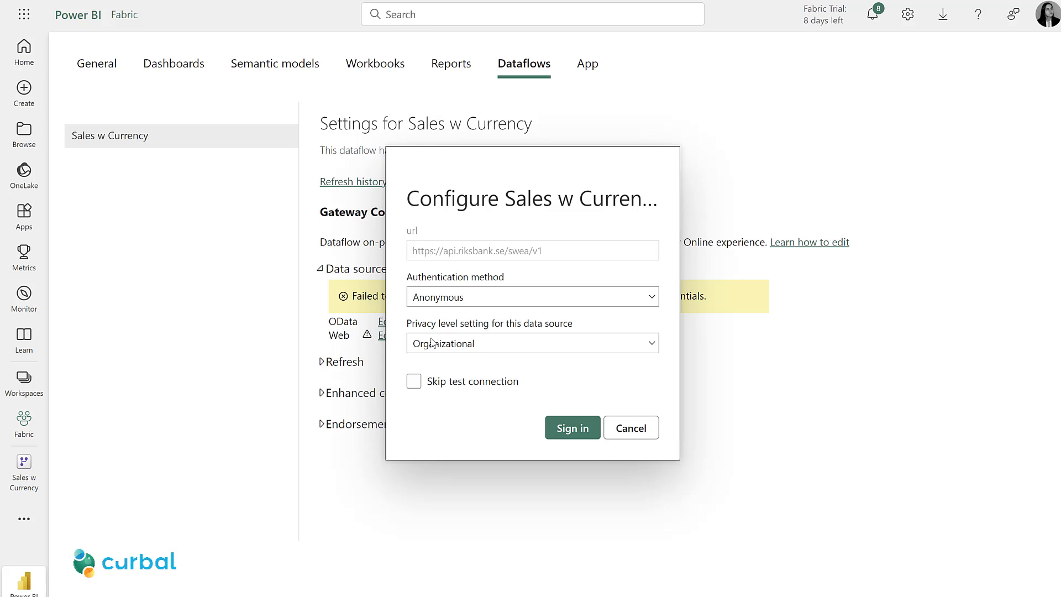
left_click(469, 382)
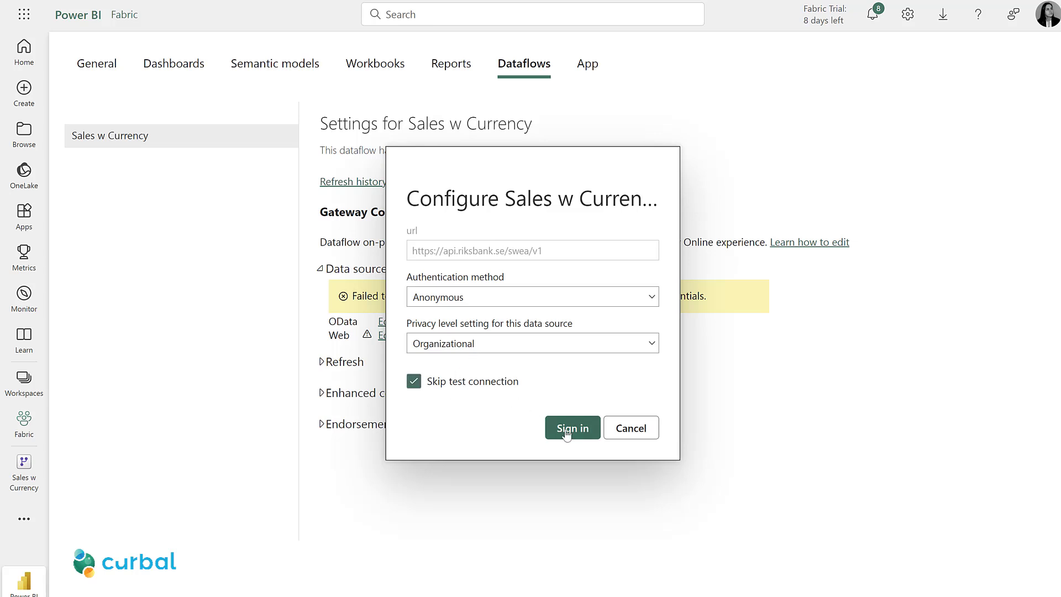
left_click(569, 433)
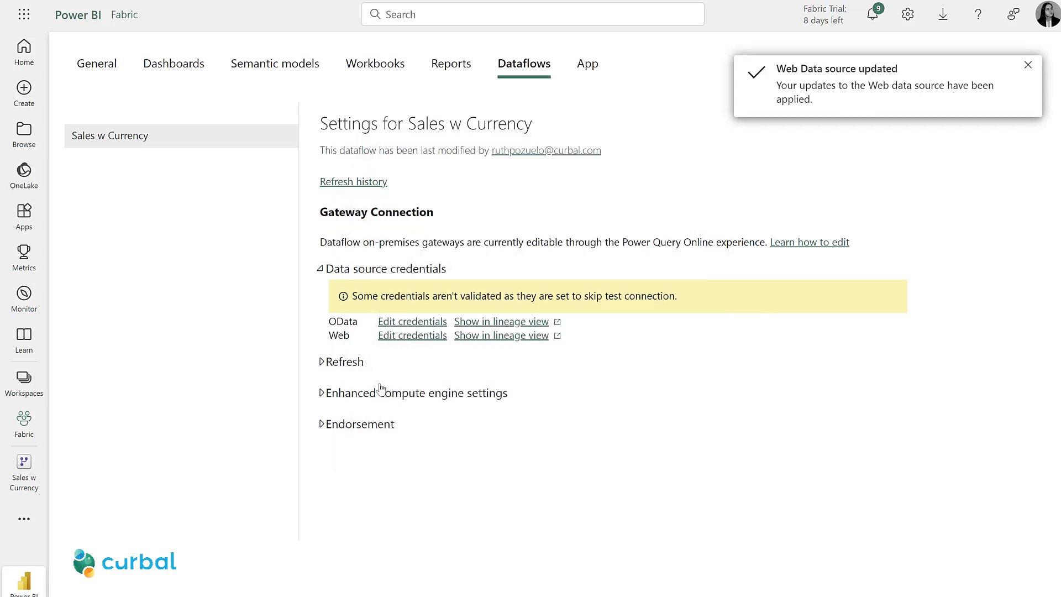
Schedule a daily 1:00 AM refresh in the UTC+01:00 Amsterdam, Berlin time zone
left_click(333, 364)
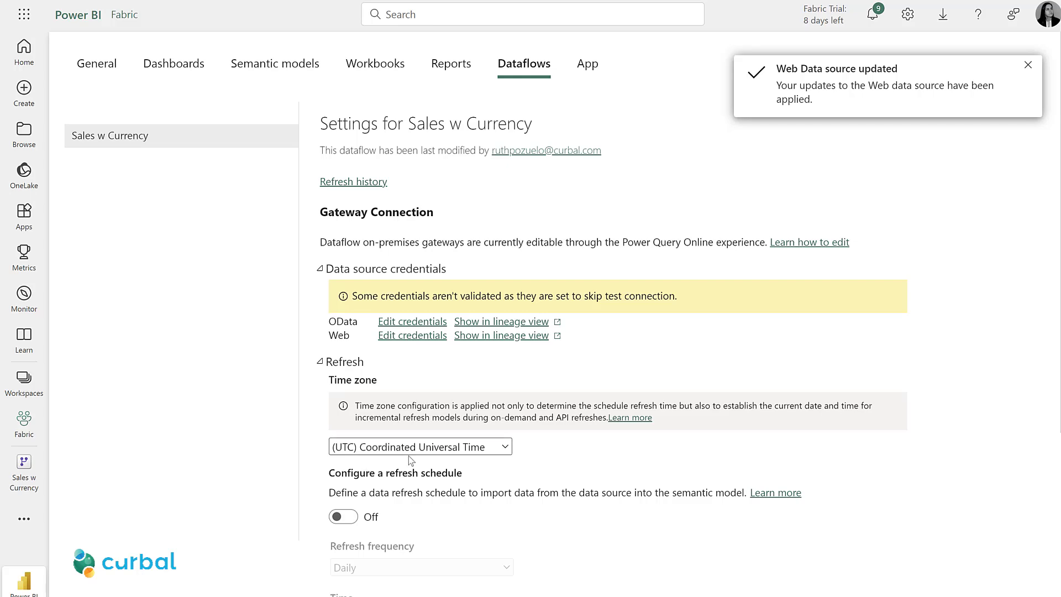
scroll(414, 462, "down", 4)
left_click(419, 191)
scroll(517, 460, "down", 8)
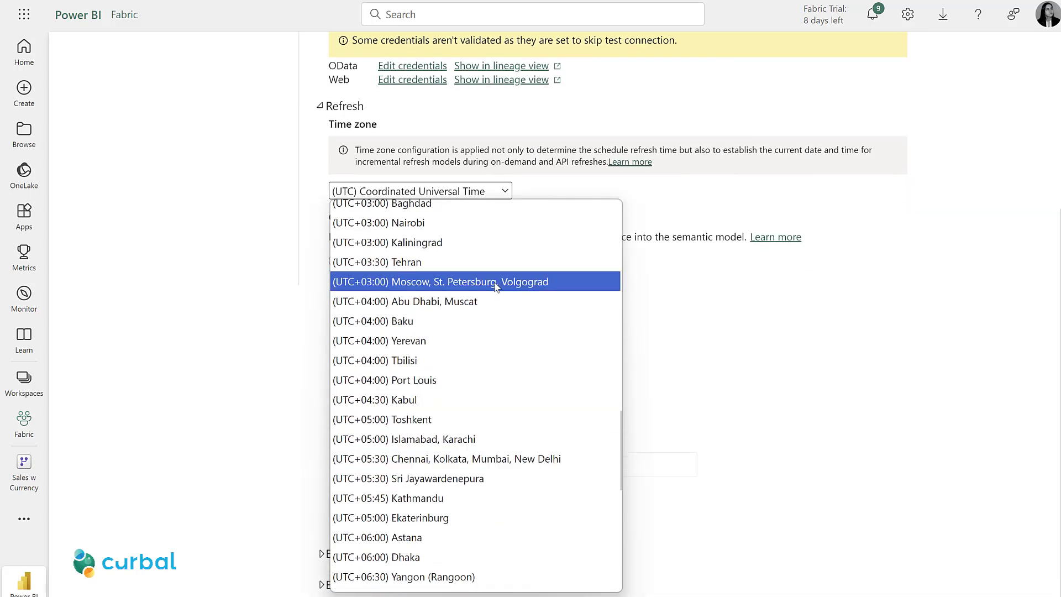
scroll(499, 299, "up", 6)
left_click(475, 534)
left_click(343, 260)
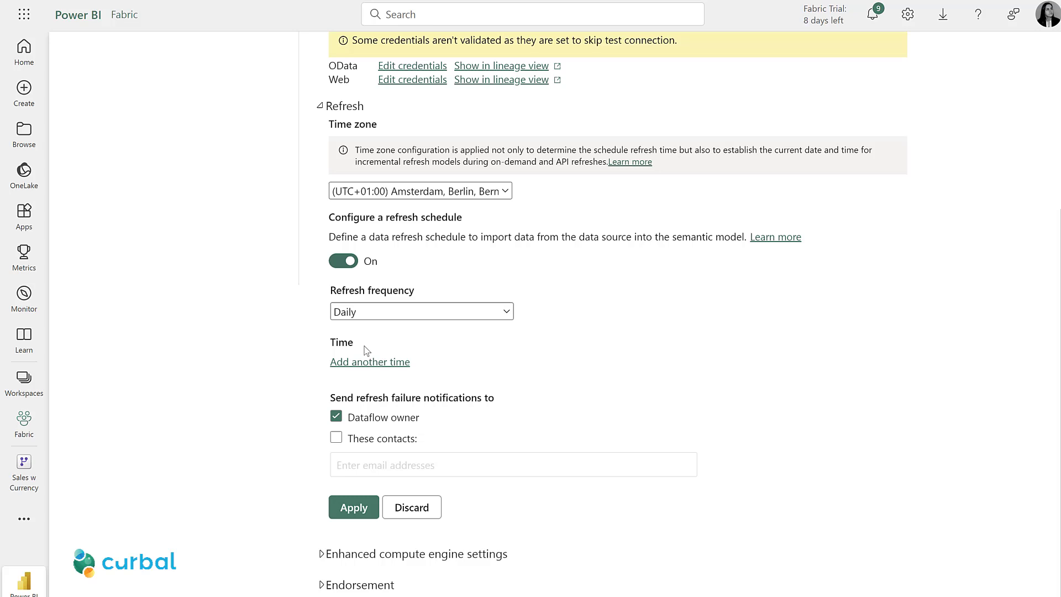
left_click(358, 363)
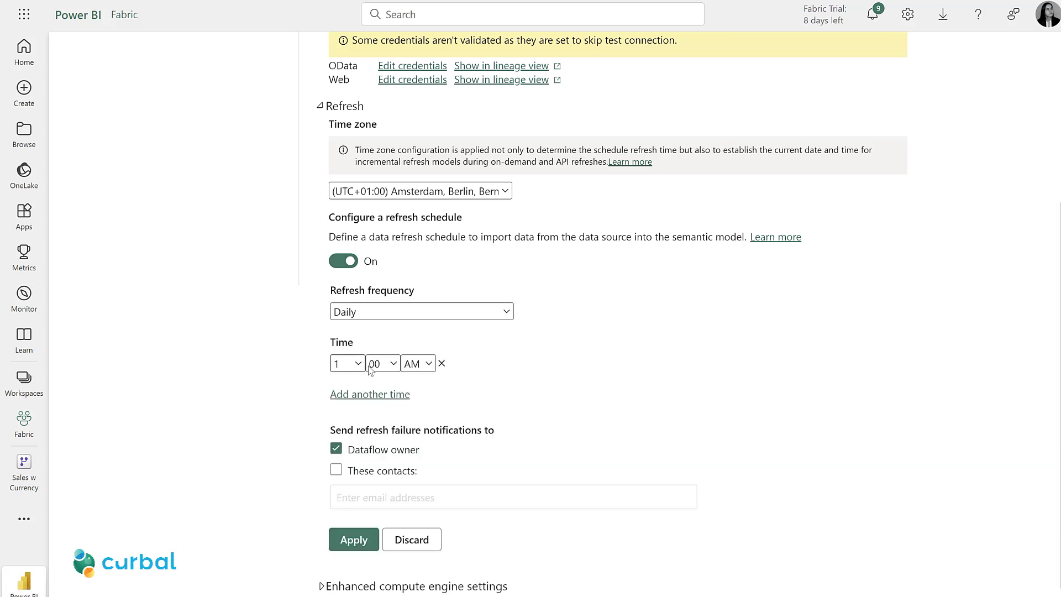
left_click(356, 544)
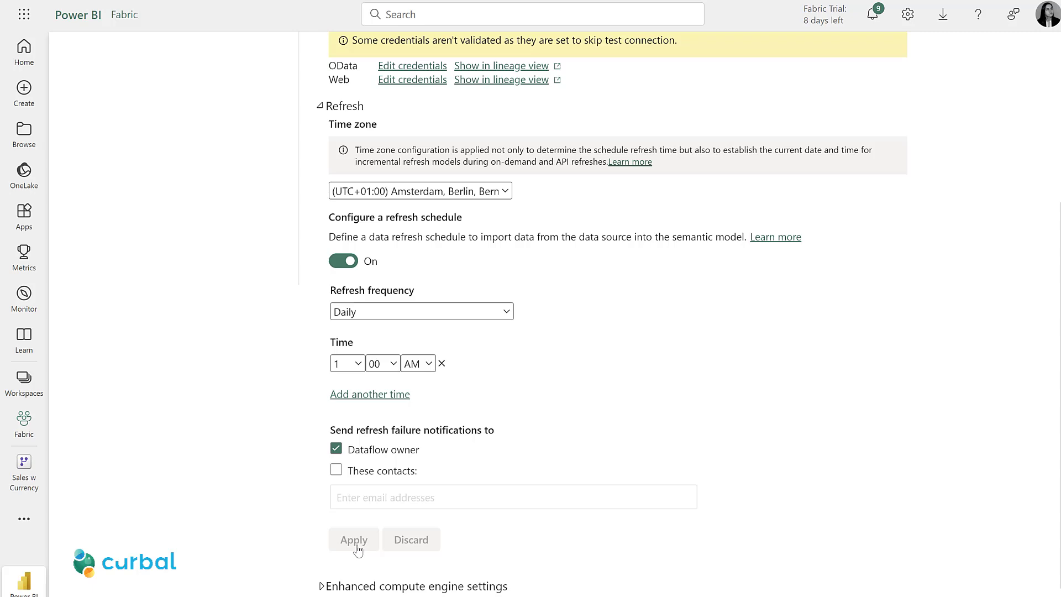
In the Fabric workspace, check the next refresh time and refresh Sales w Currency now
left_click(124, 14)
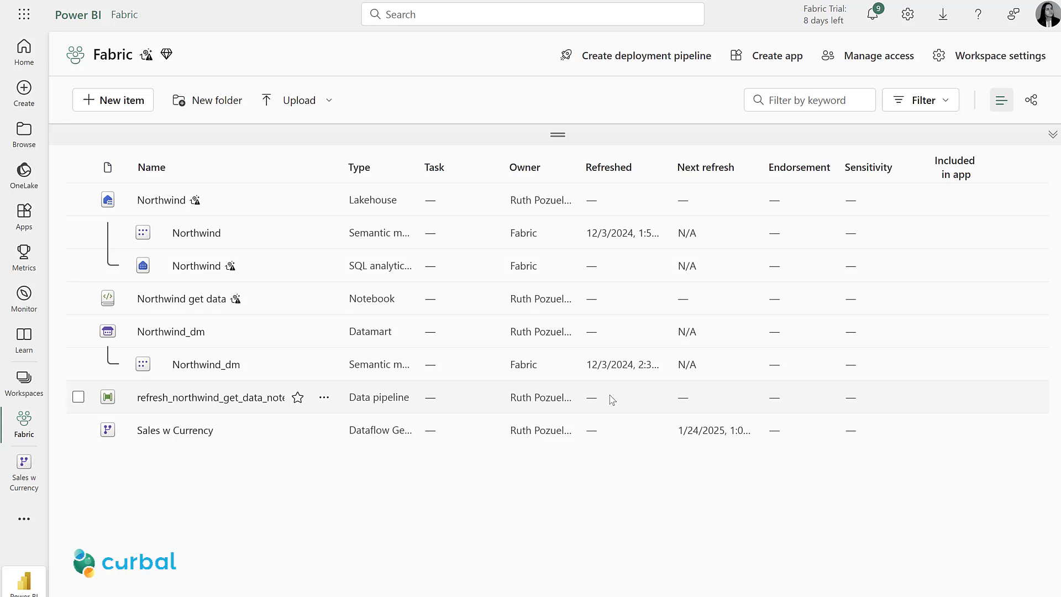
left_click_drag(744, 433, 677, 431)
left_click(271, 431)
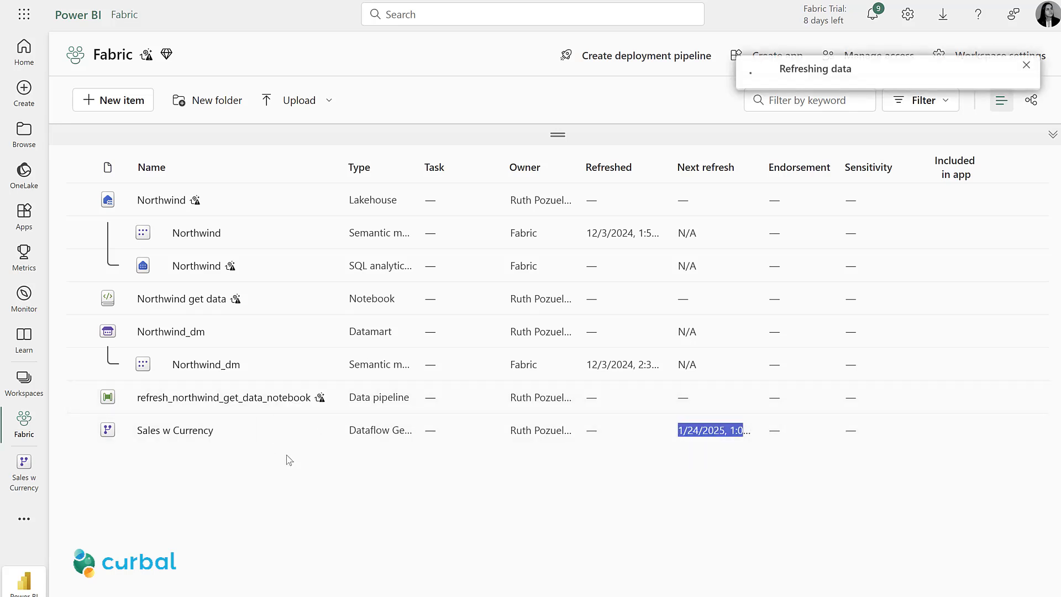